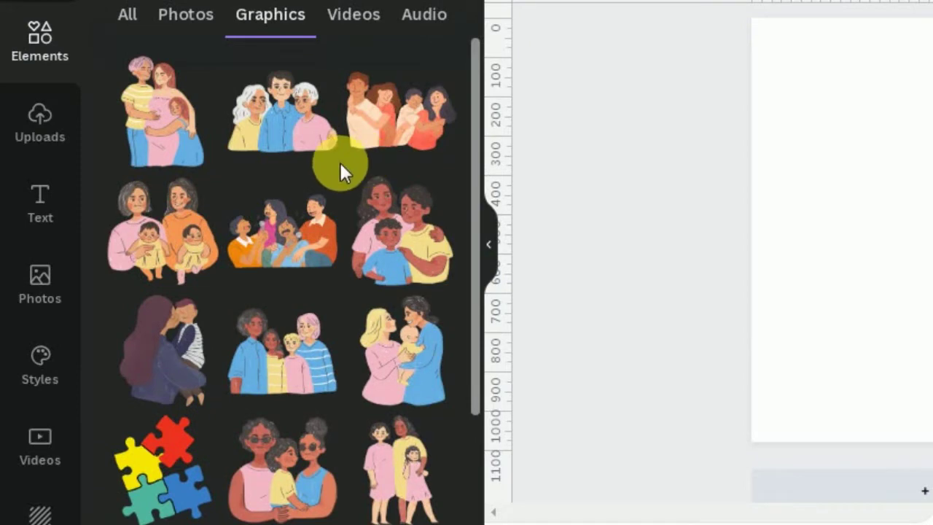
Look through the graphics results for family illustrations and Mother's Day and Father's Day badges.
scroll(342, 174, "down", 8)
scroll(342, 178, "down", 15)
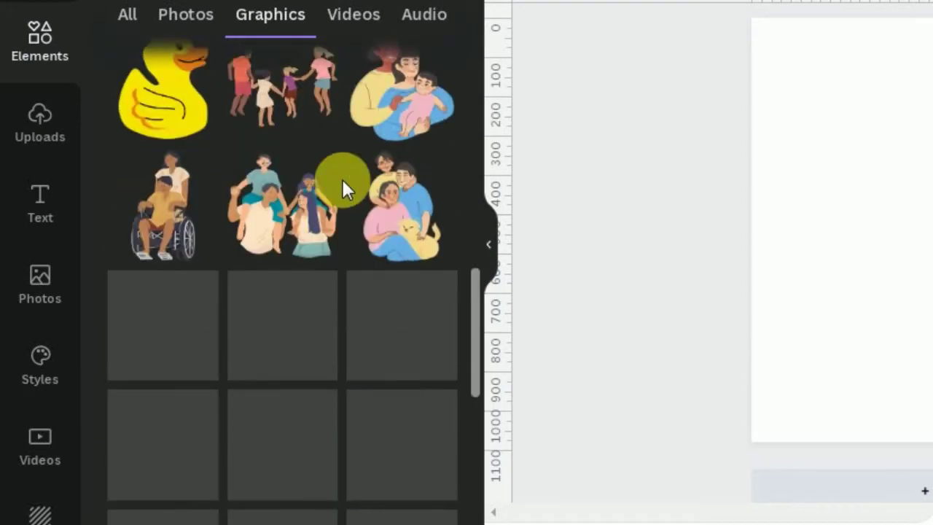
scroll(286, 168, "down", 12)
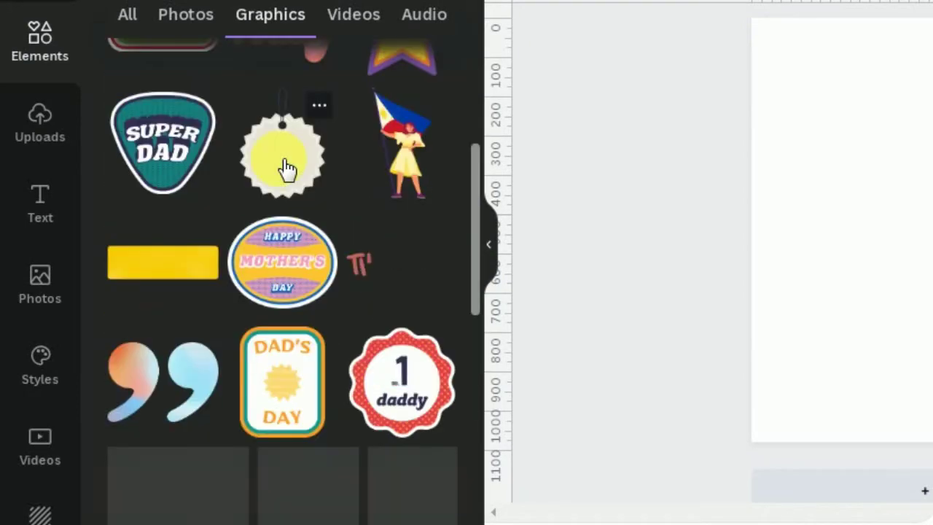
scroll(281, 198, "down", 15)
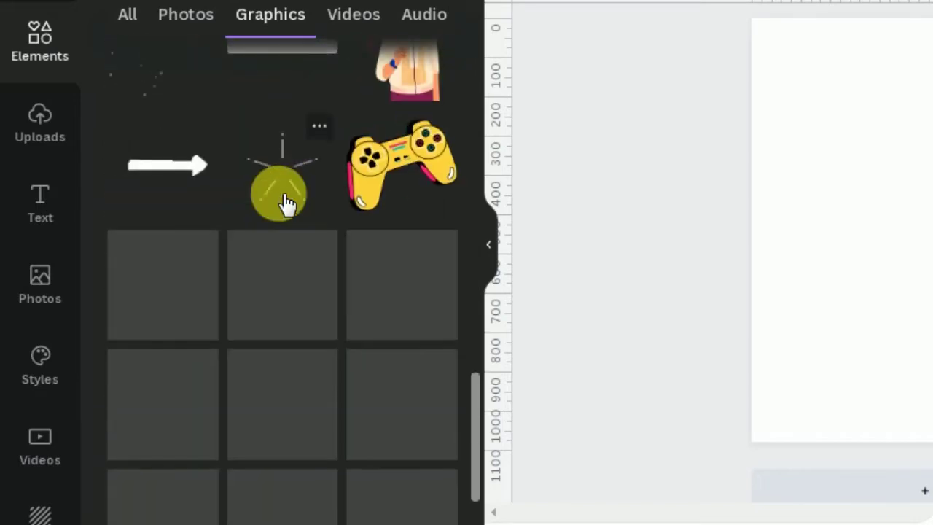
scroll(287, 204, "down", 12)
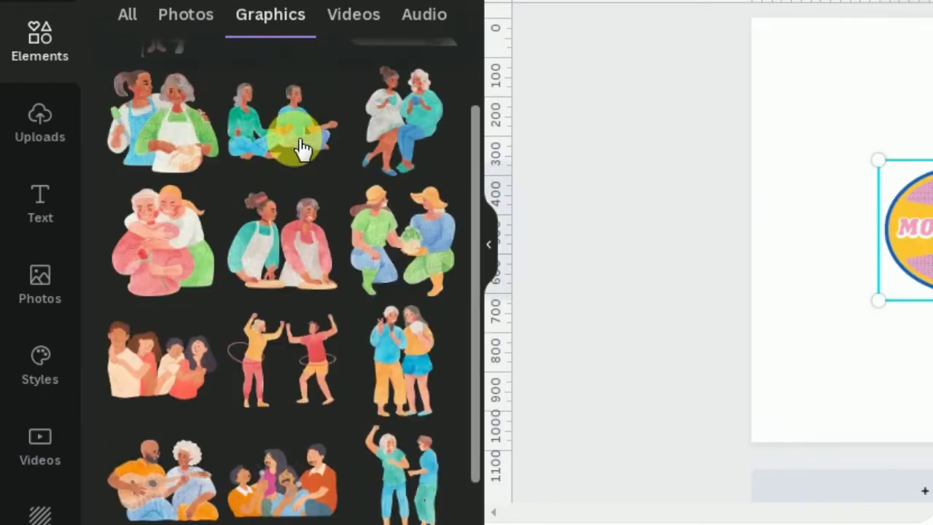
scroll(303, 150, "down", 15)
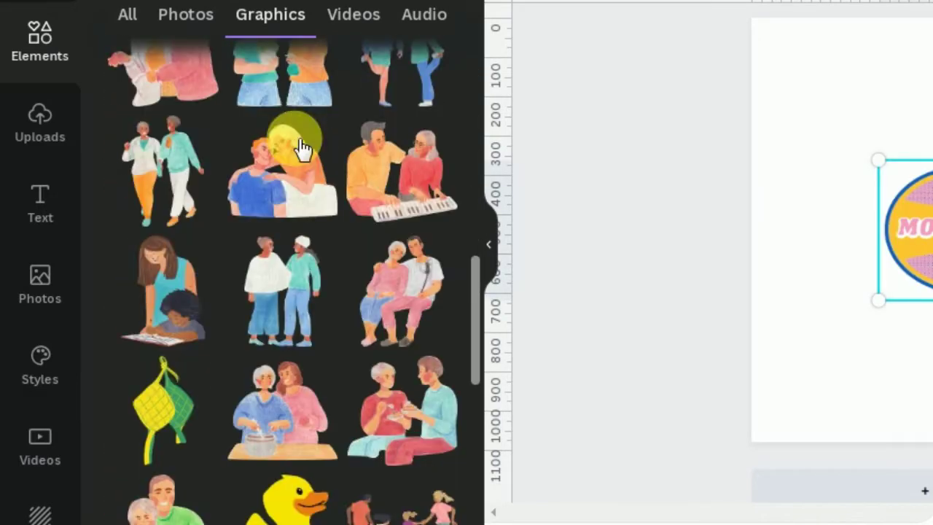
scroll(303, 150, "down", 5)
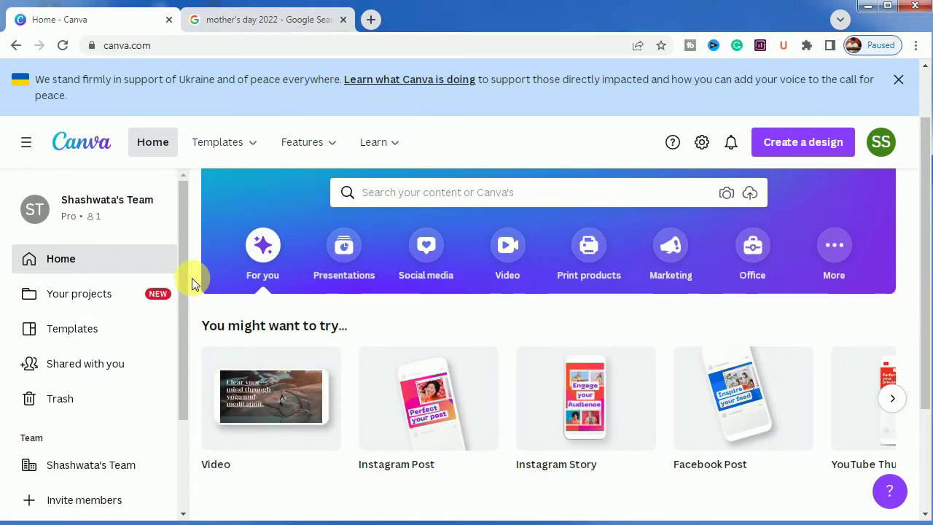
Create a blank Instagram Post design and set the page zoom to 35%.
left_click(428, 395)
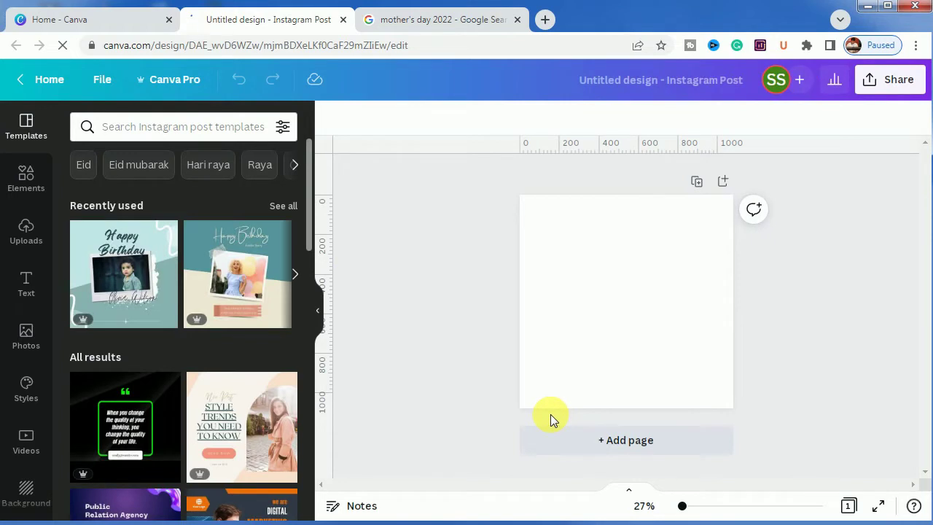
left_click_drag(686, 513, 683, 508)
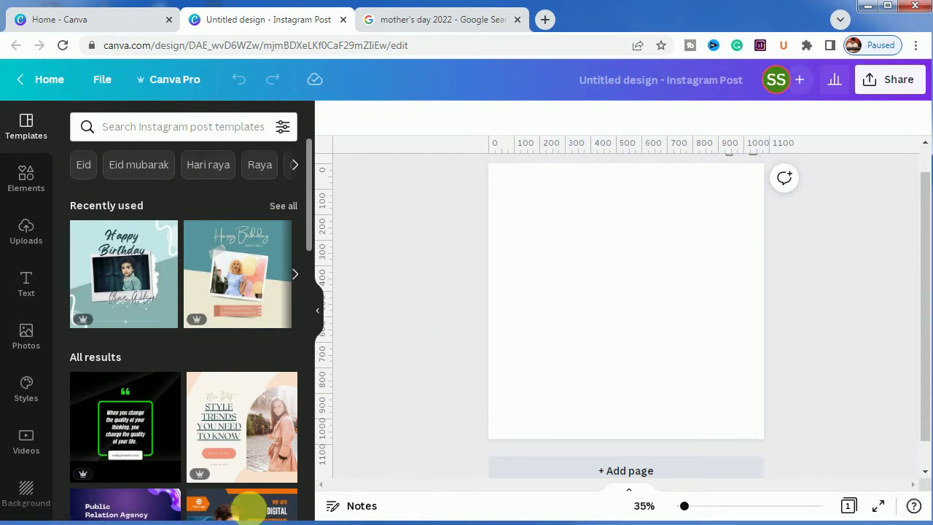
Copy "organic textured wlw mothers and children" from Notepad and search the Canva elements for it, showing only graphics.
left_click(140, 474)
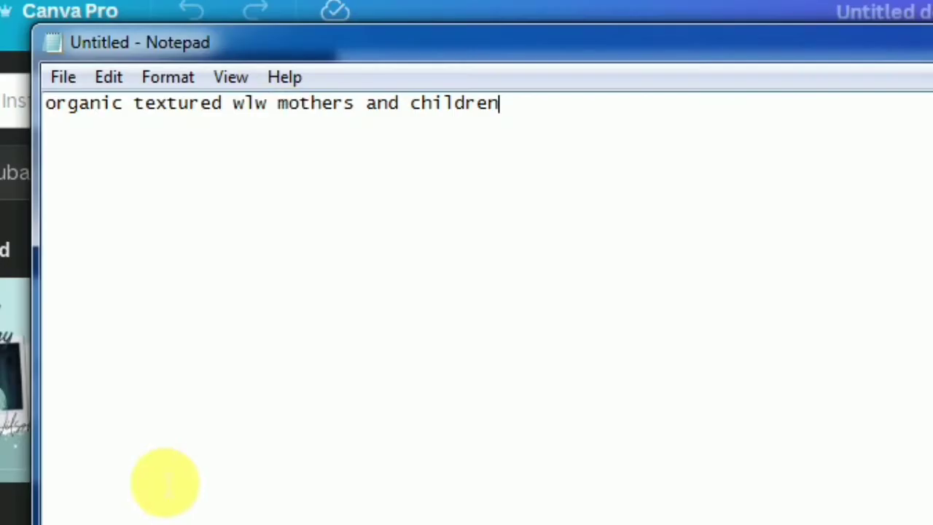
left_click(287, 132)
key("ctrl+a")
key("ctrl+c")
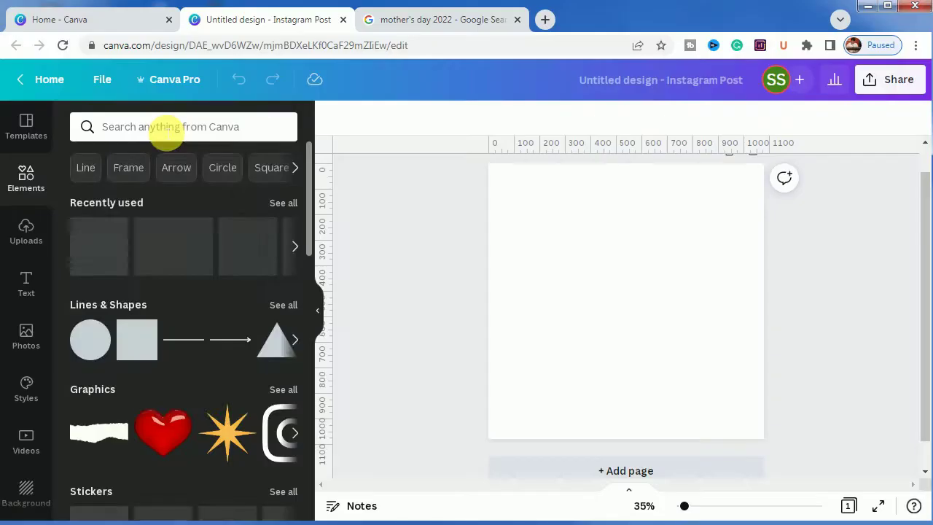
left_click(166, 136)
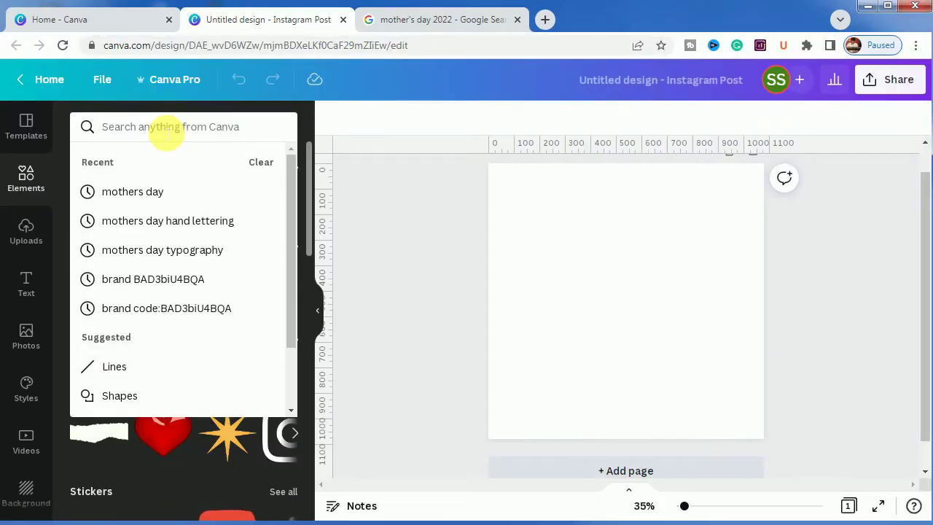
key("ctrl+v")
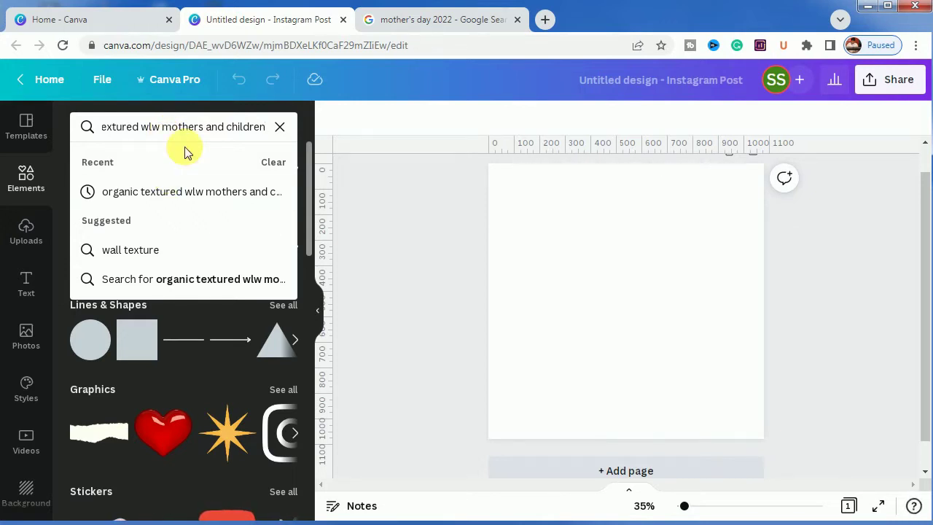
key("Return")
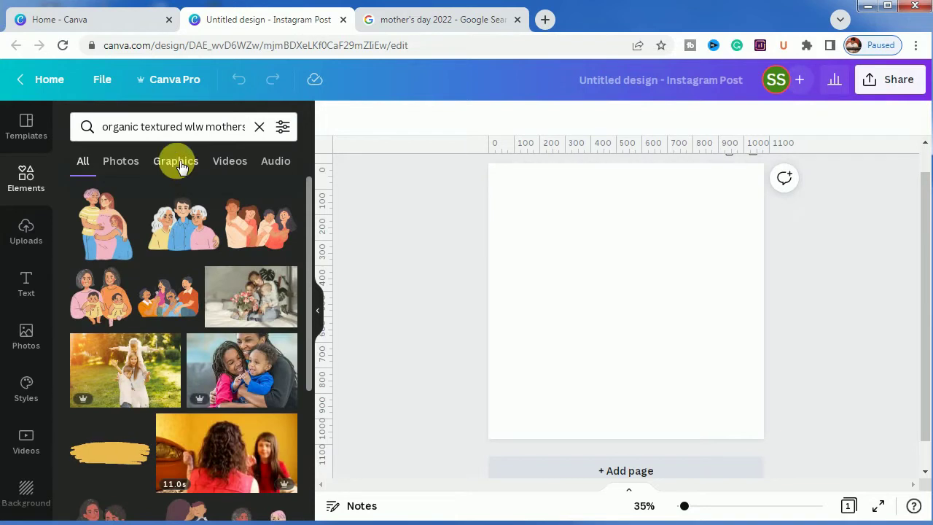
left_click(180, 166)
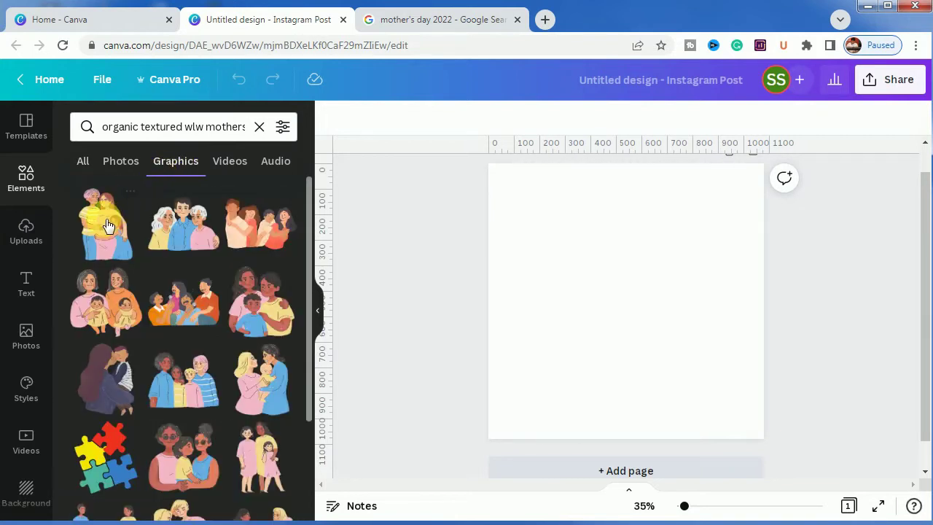
Add the illustration of a dark-haired person between two white-haired people to the page and view all its Magic Recommendations.
left_click(182, 233)
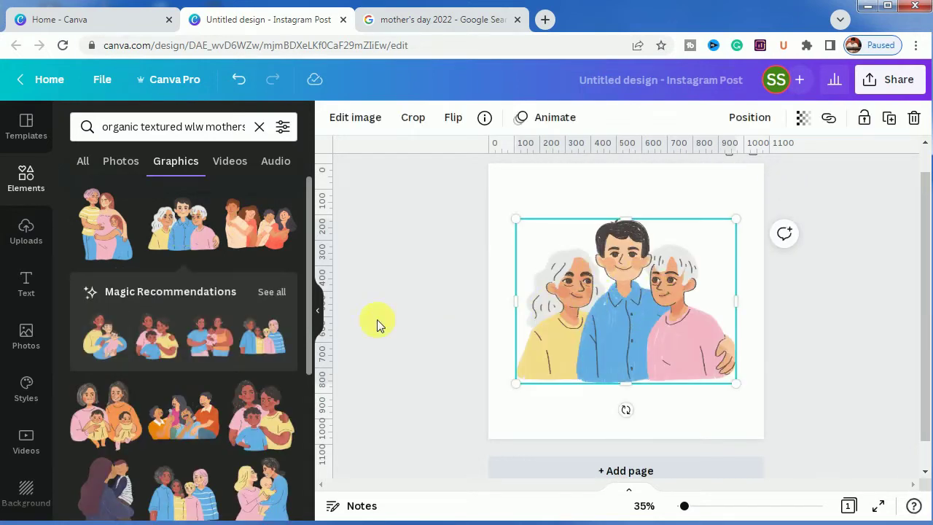
left_click(271, 293)
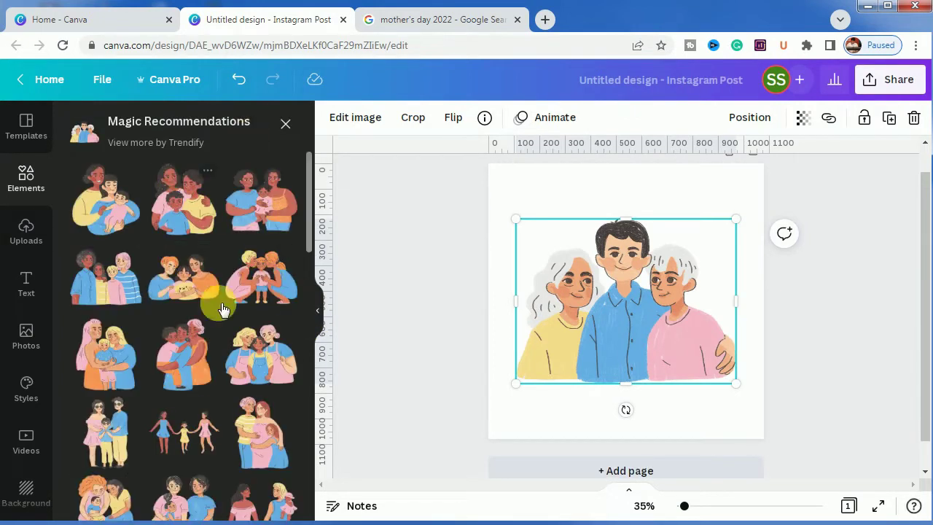
left_click(286, 125)
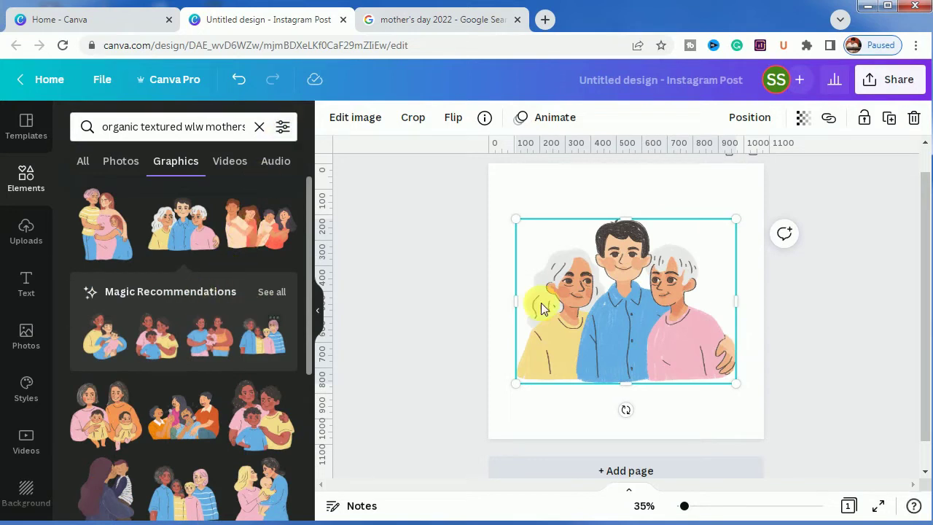
Examine the image editing effects offered for the illustration, from adjustments and filters to Smartmockups, Shadows, Frames and Duotone.
left_click(630, 323)
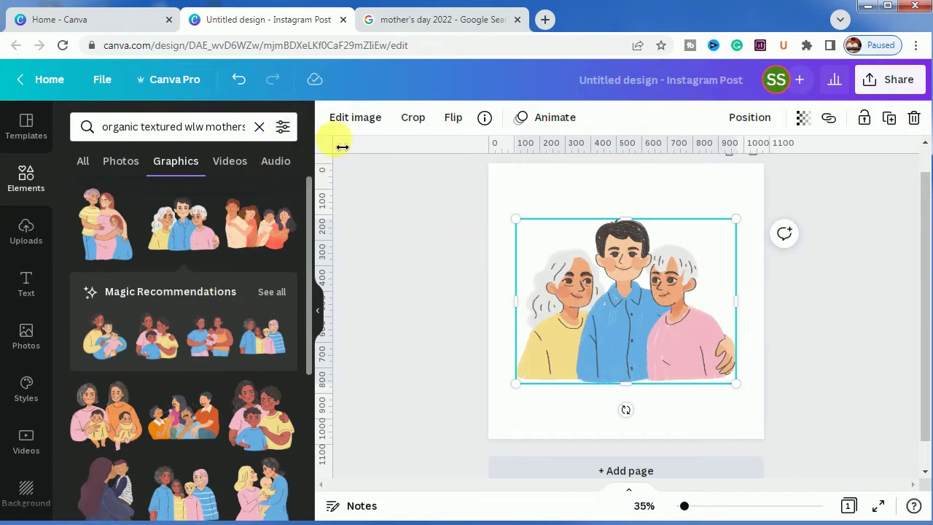
left_click(355, 118)
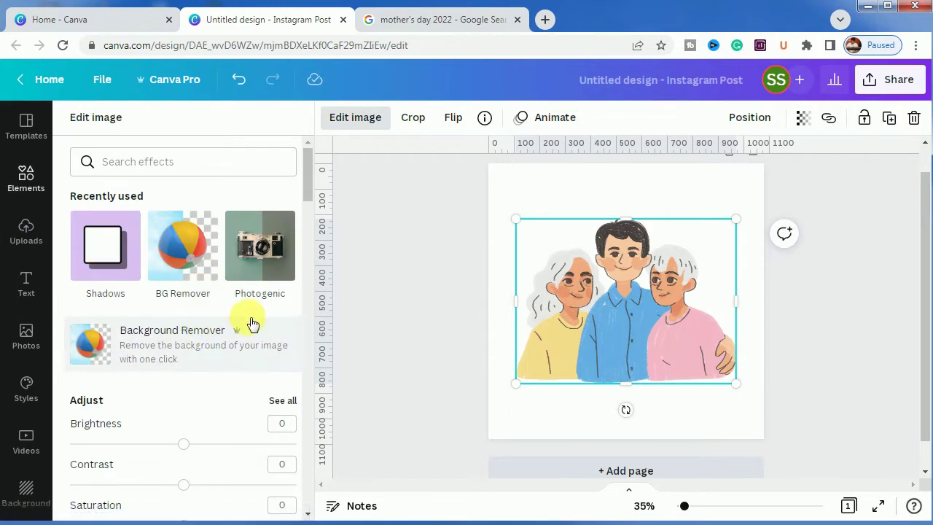
scroll(248, 324, "down", 7)
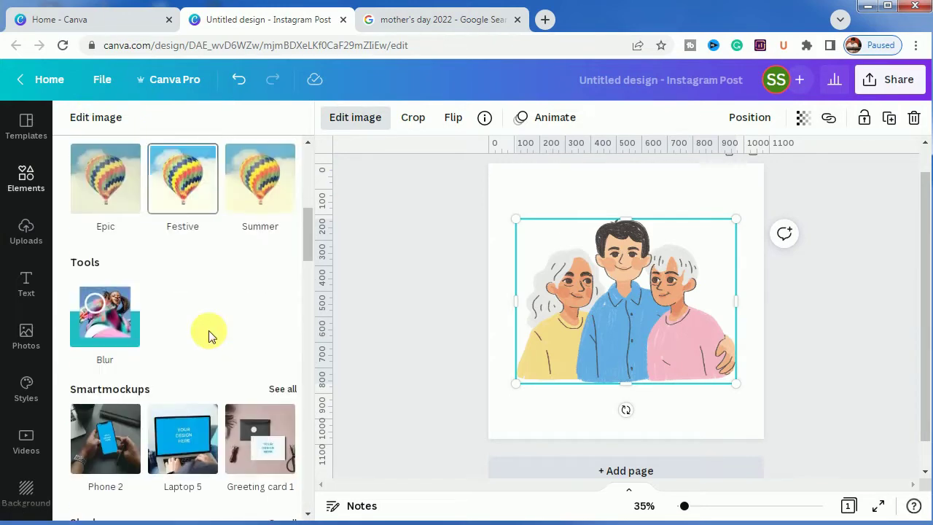
scroll(210, 334, "down", 1)
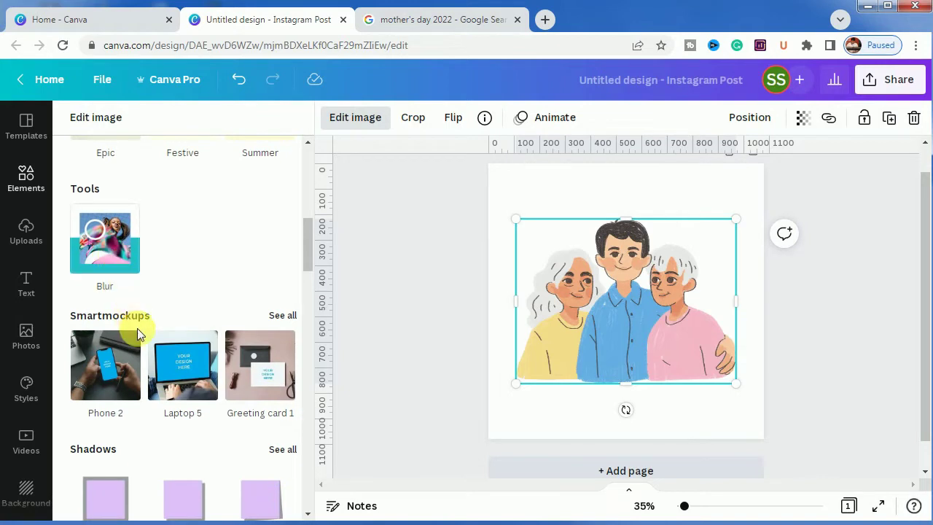
scroll(190, 347, "down", 2)
scroll(155, 384, "down", 2)
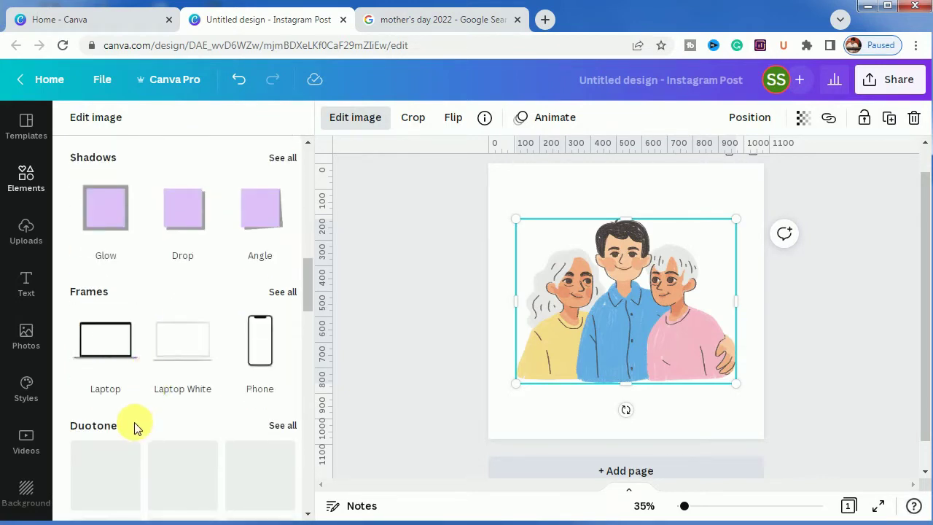
scroll(134, 422, "down", 1)
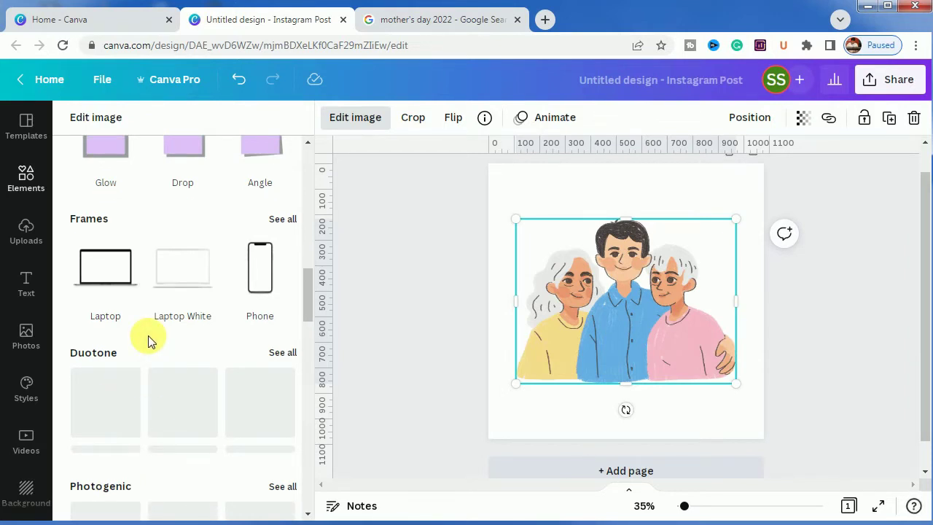
left_click(353, 117)
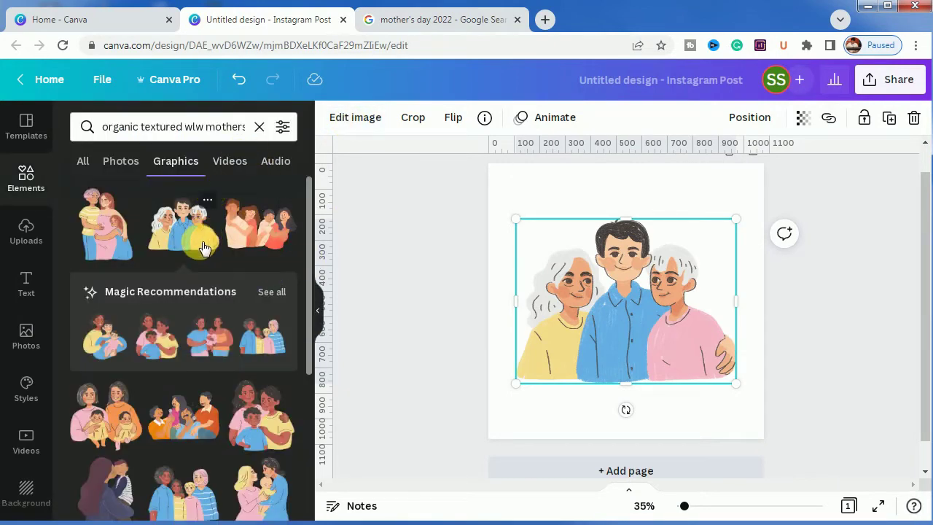
Browse further graphics results and check the titles and licence details of two illustrations of seated mothers with children and a cat.
scroll(201, 256, "down", 2)
scroll(202, 256, "down", 3)
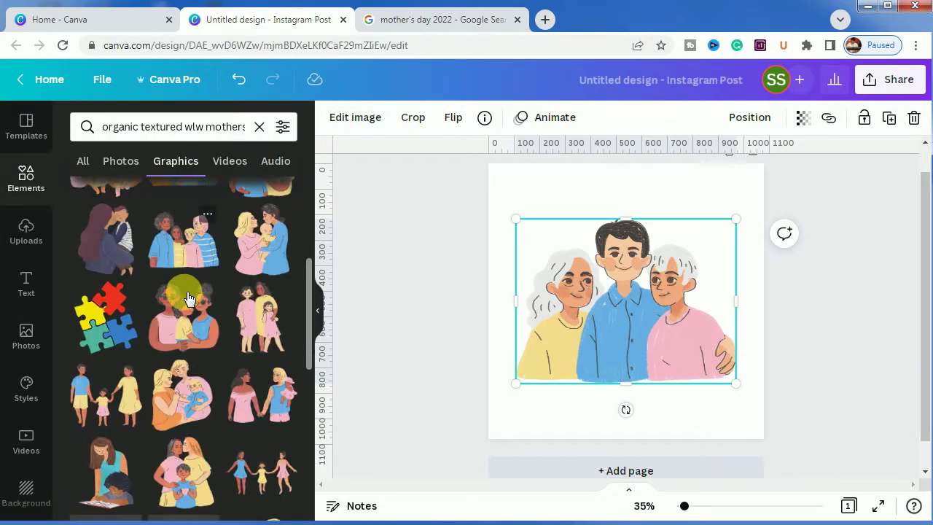
scroll(187, 299, "down", 5)
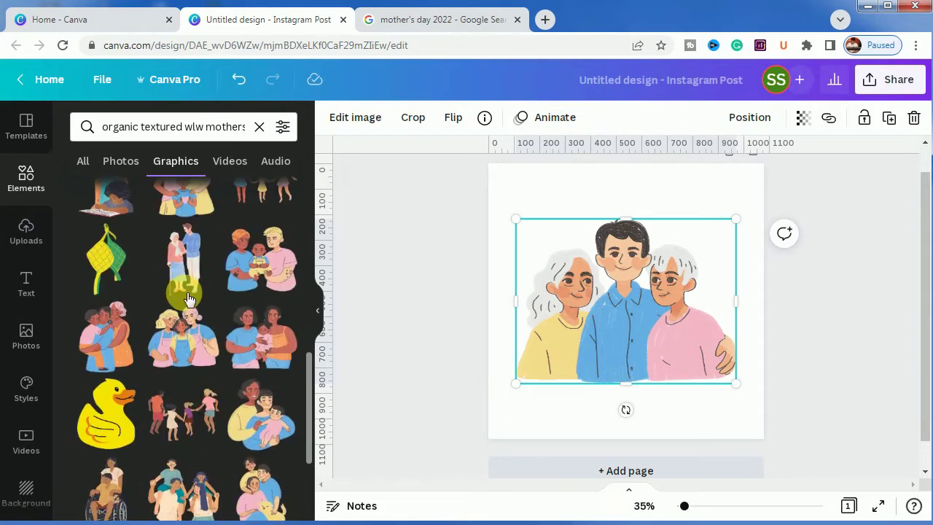
scroll(187, 299, "down", 1)
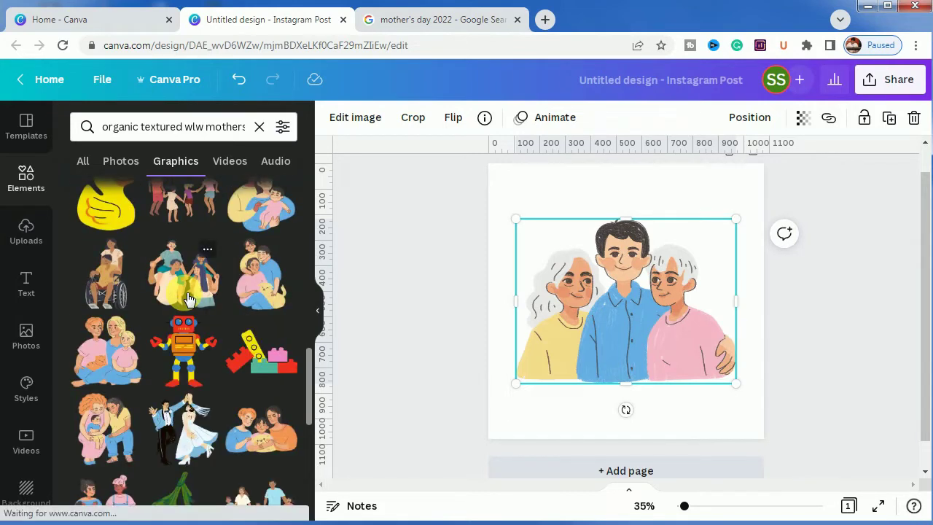
scroll(187, 299, "down", 1)
scroll(187, 299, "down", 2)
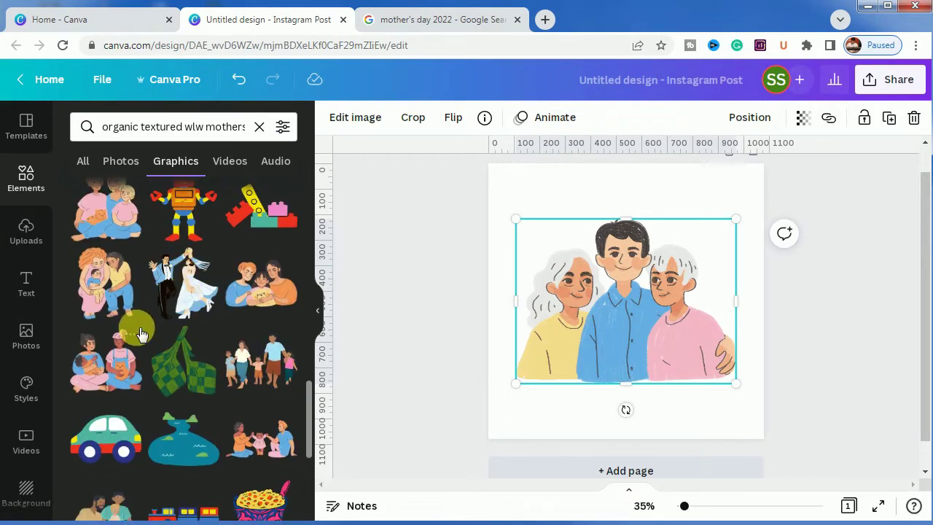
left_click(138, 333)
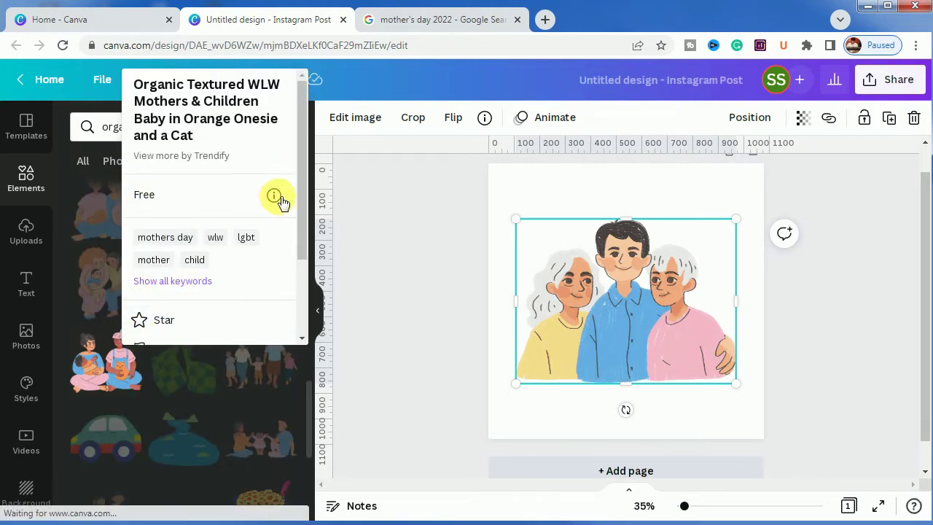
left_click(66, 276)
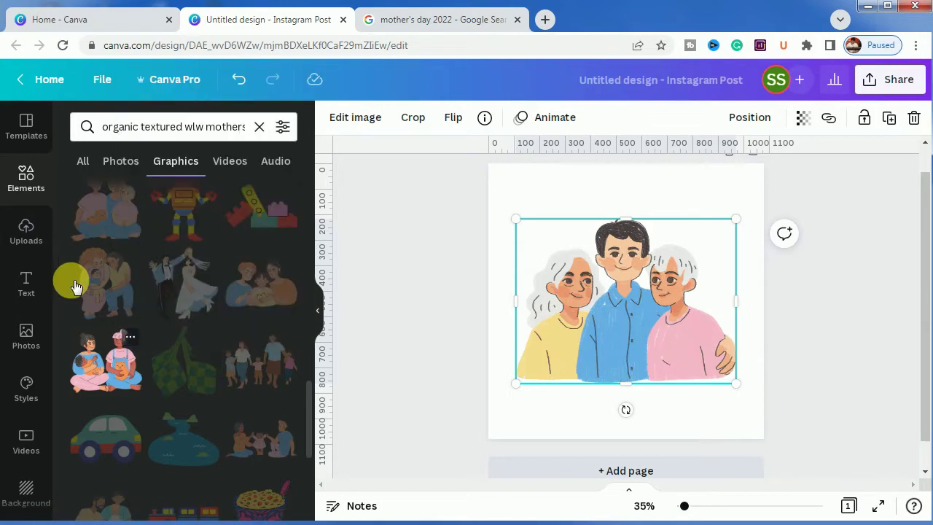
scroll(120, 281, "up", 2)
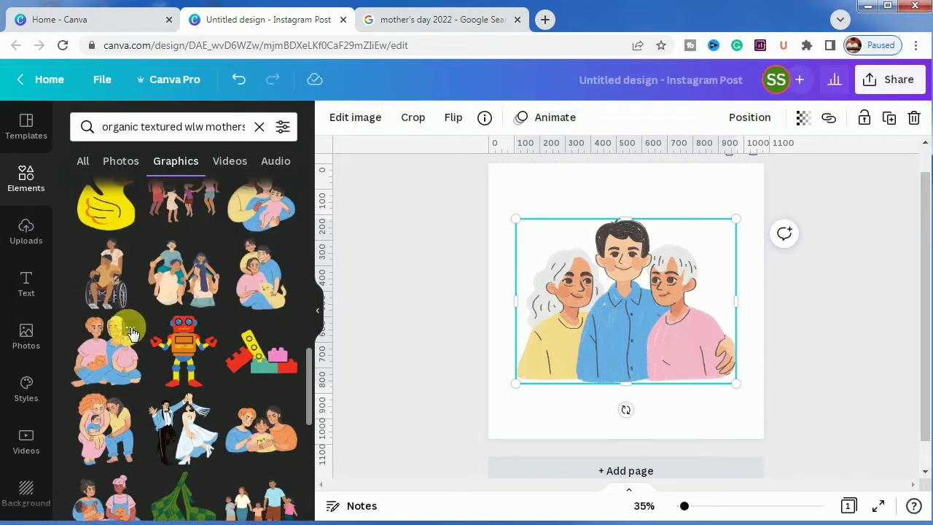
left_click(129, 323)
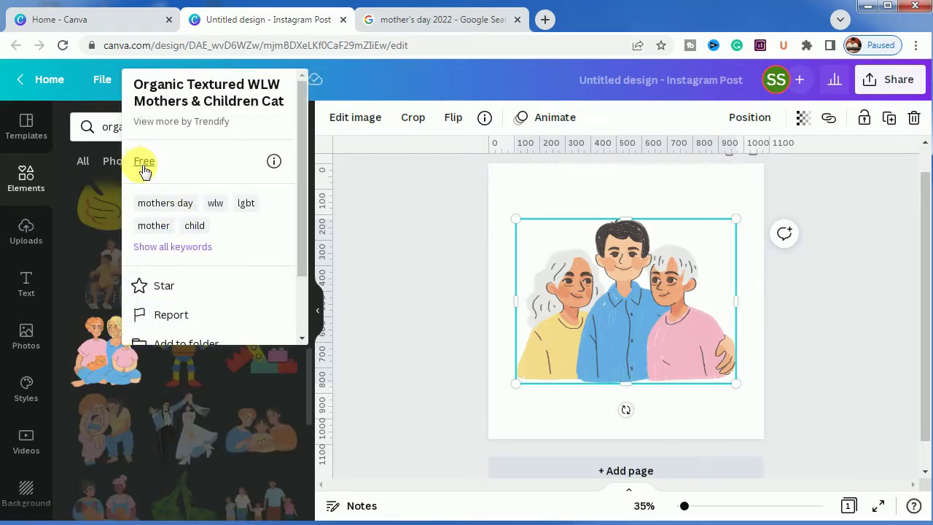
left_click(81, 249)
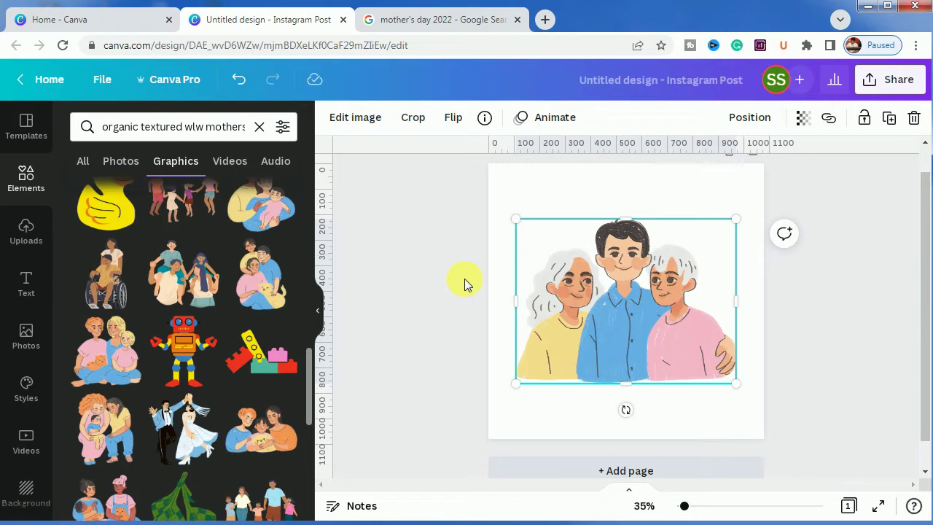
Delete the three-person illustration from the page.
key("Delete")
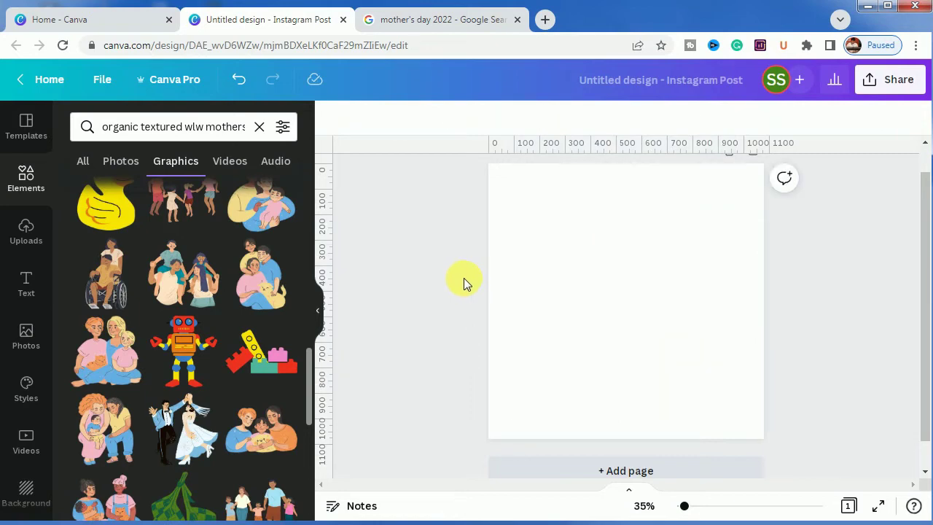
Switch to the Notepad note with the phrase "retro flat textured mother's day sticker shapes" and copy the whole phrase.
mouse_move(231, 511)
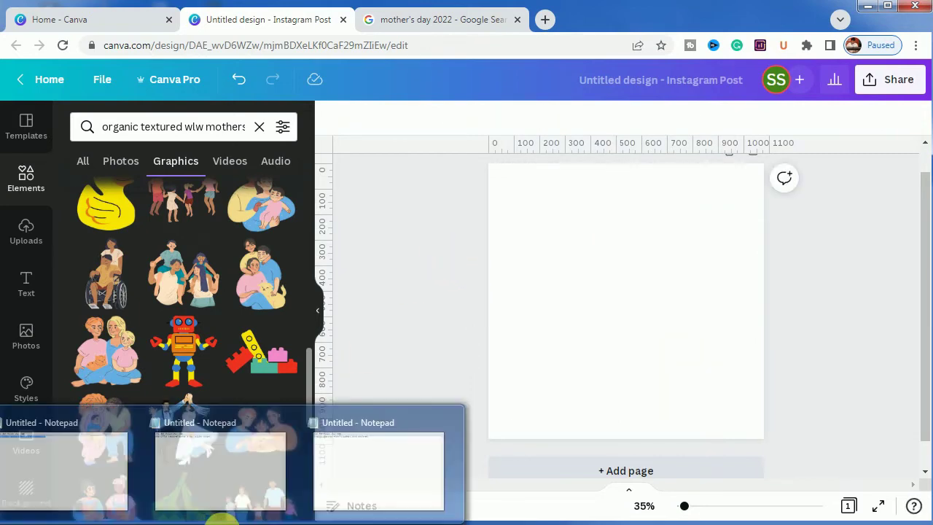
left_click(254, 471)
left_click(312, 141)
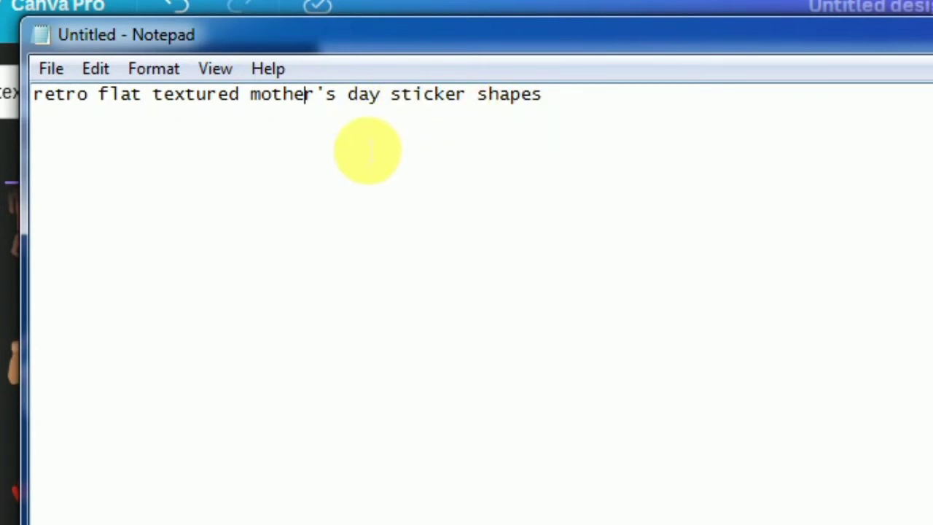
key("ctrl+a")
key("ctrl+c")
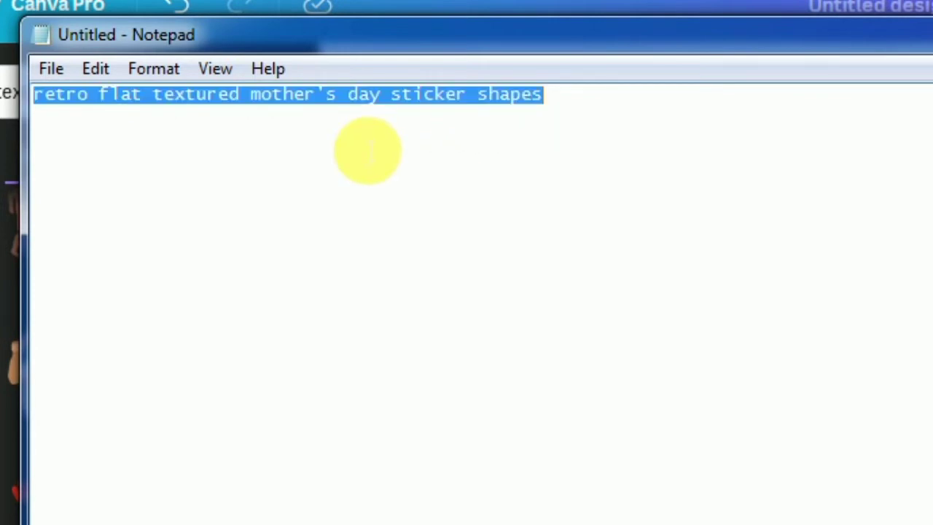
Return to Canva and search the graphics for "retro flat textured mother's day sticker shapes" in place of the previous phrase.
left_click(932, 41)
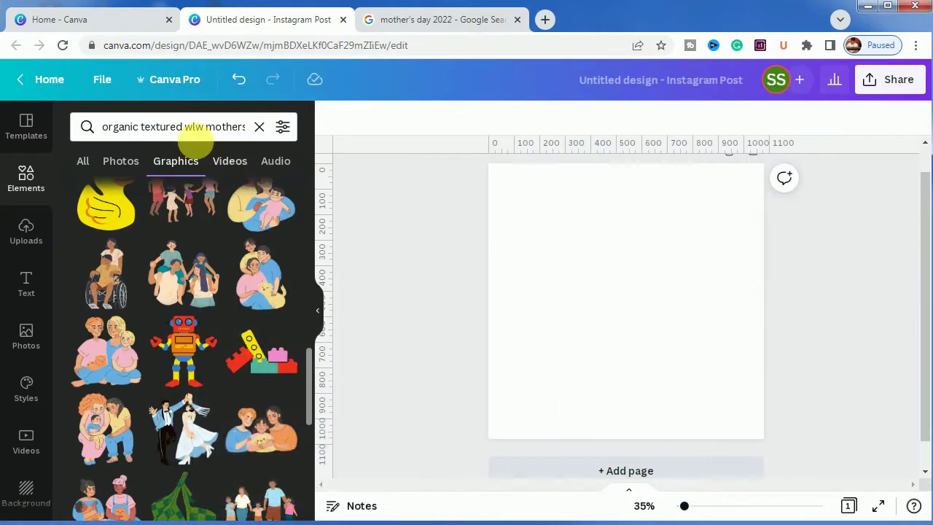
left_click(90, 91)
key("ctrl+a")
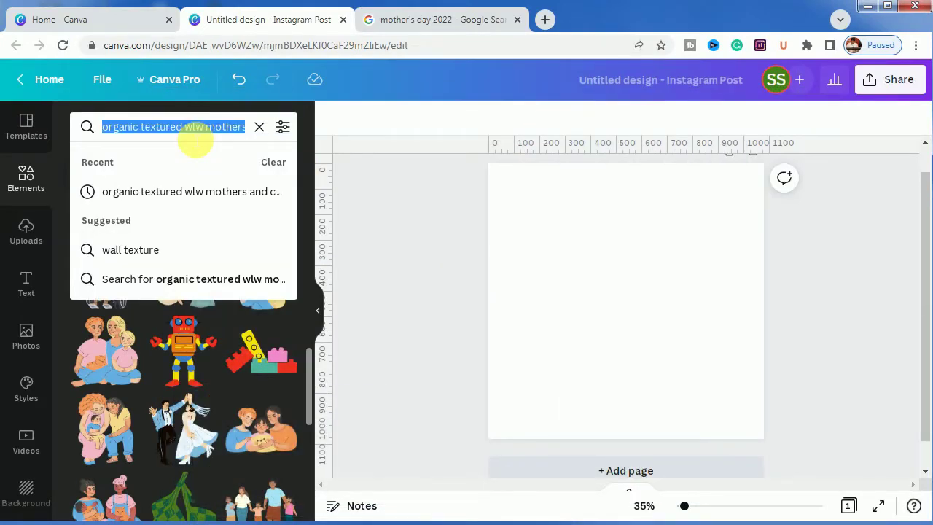
key("ctrl+v")
key("Return")
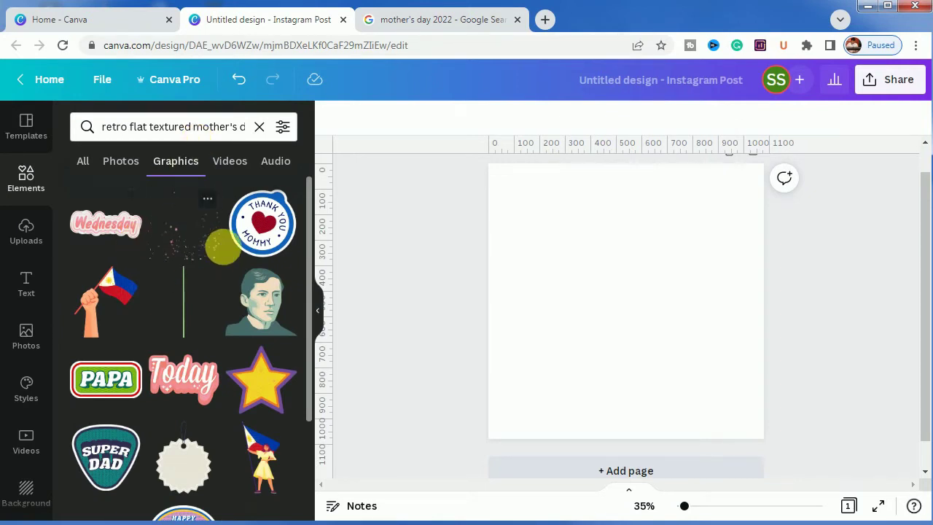
Browse the sticker results and check the title and licence details of the oval Happy Mother's Day sticker.
scroll(193, 283, "down", 1)
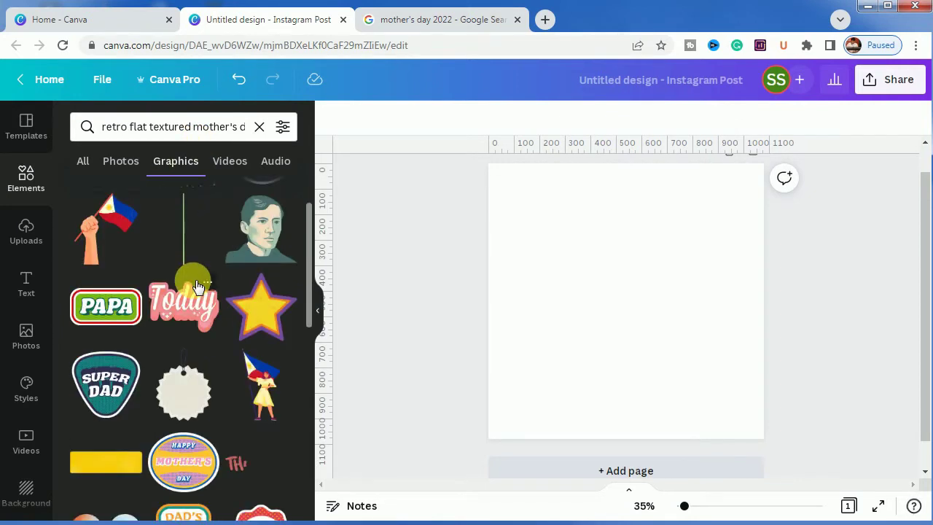
scroll(196, 285, "down", 1)
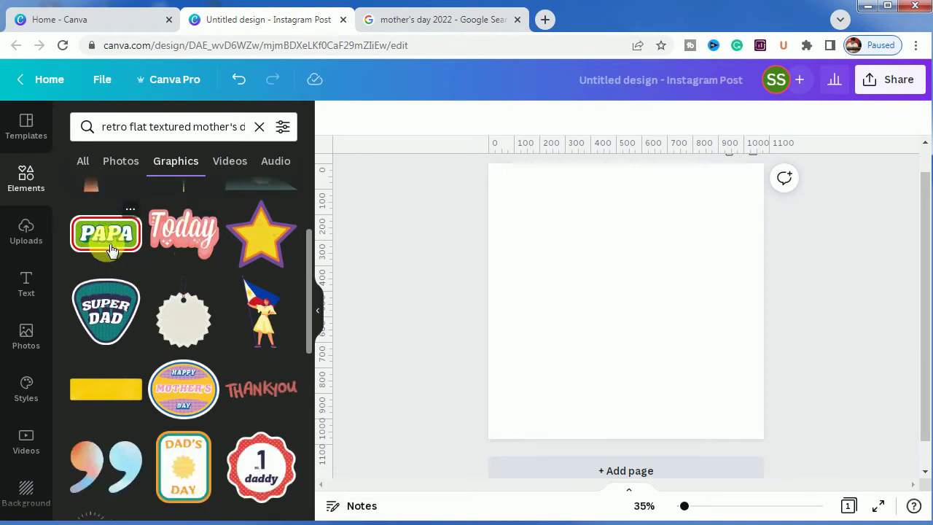
scroll(153, 335, "down", 1)
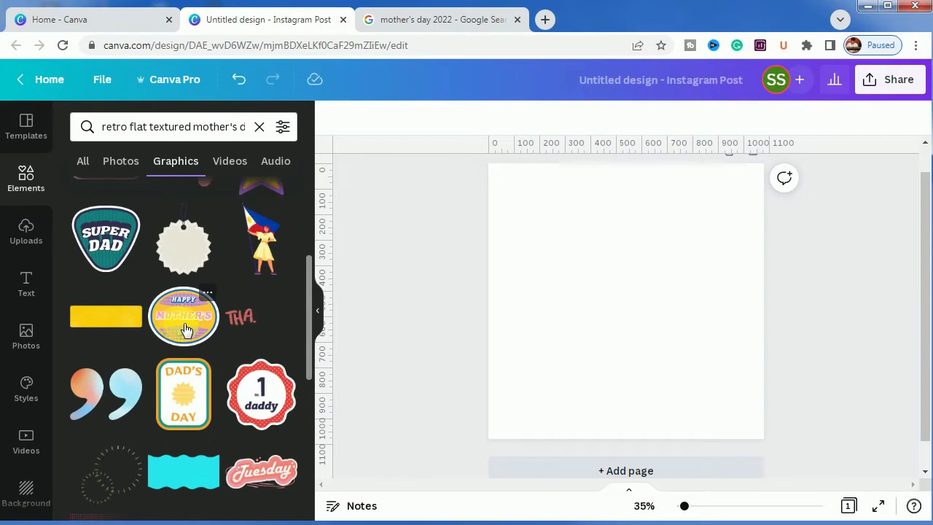
left_click(208, 293)
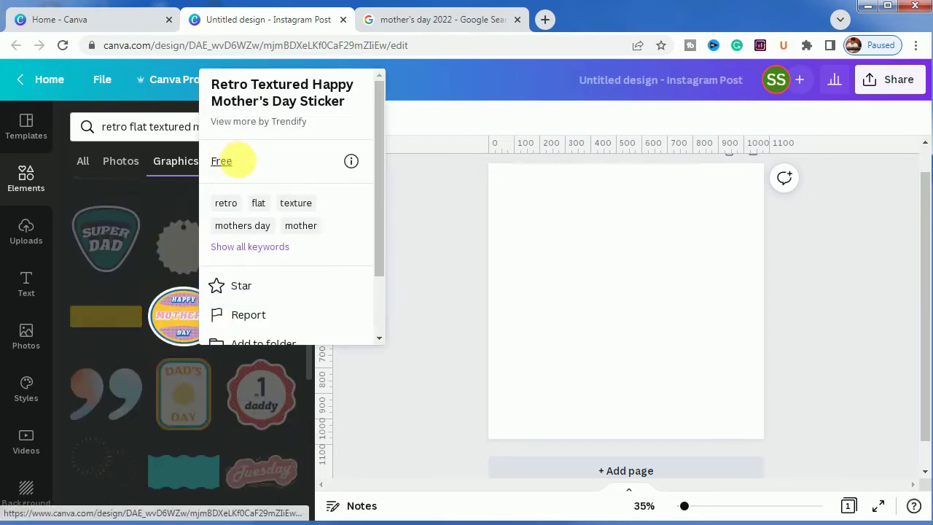
left_click(156, 284)
Add the oval Happy Mother's Day sticker to the page and view all its Magic Recommendations.
scroll(156, 285, "down", 1)
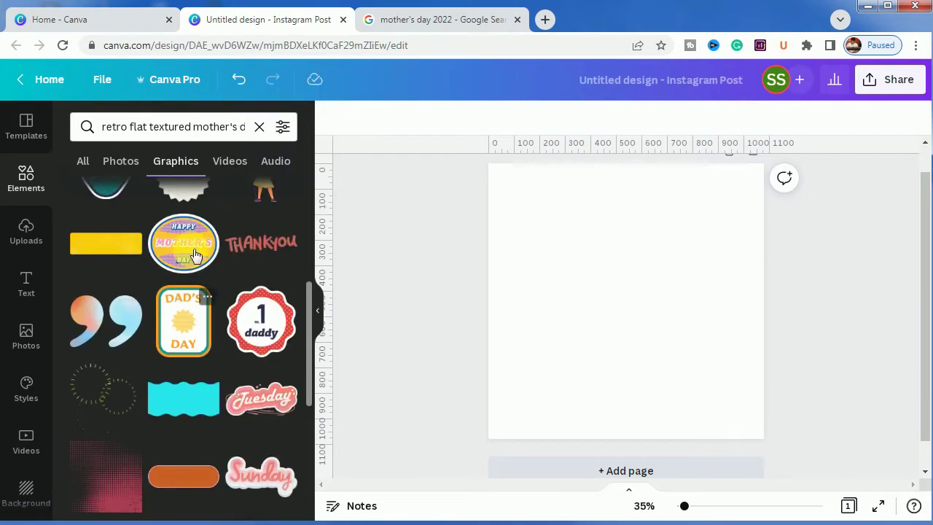
left_click(195, 254)
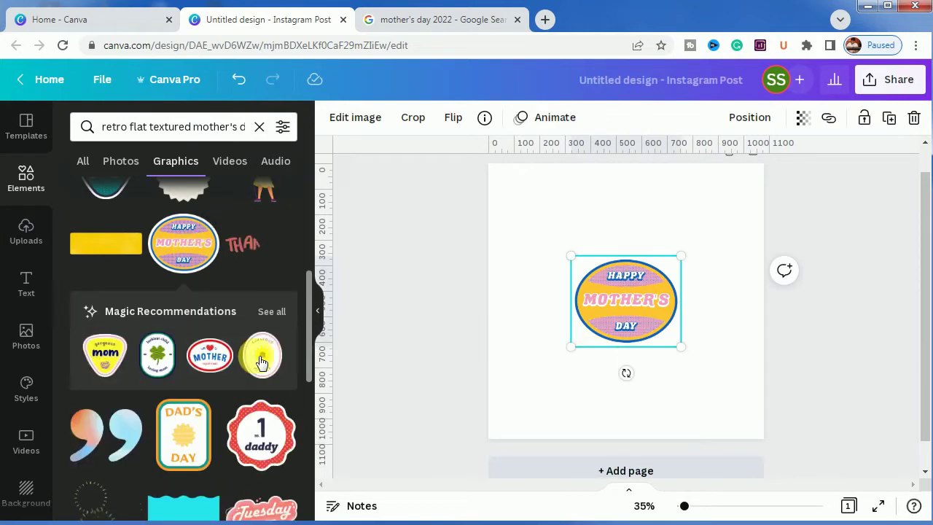
left_click(271, 312)
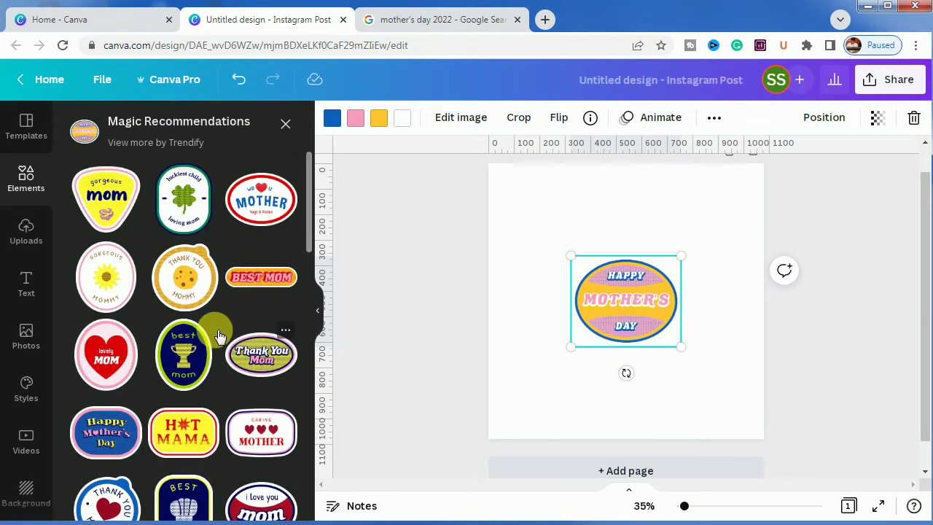
Place the recommended "gorgeous mom", "we love u MOTHER", "BEST MOM" and "lovely MOM" stickers around the Happy Mother's Day sticker, one towards each page corner.
left_click_drag(104, 222, 583, 298)
left_click_drag(660, 254, 718, 161)
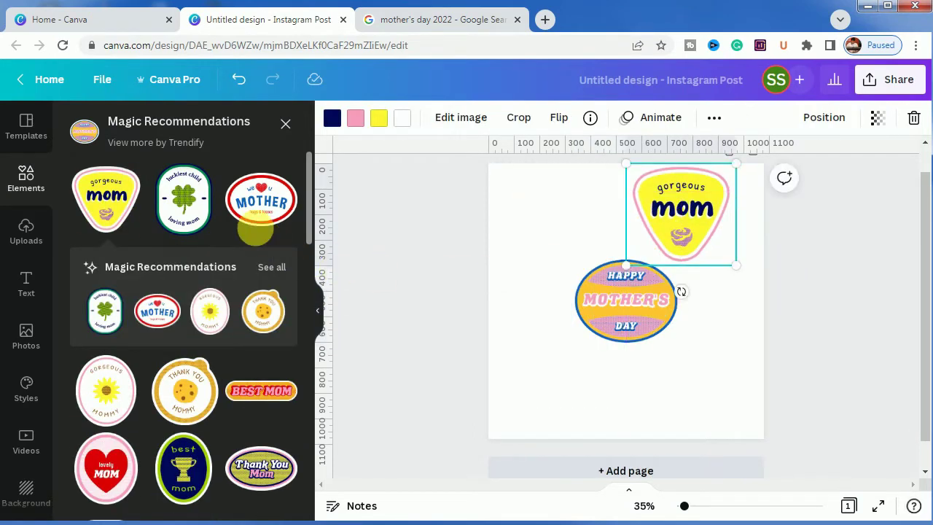
left_click_drag(243, 218, 570, 402)
left_click_drag(248, 391, 715, 379)
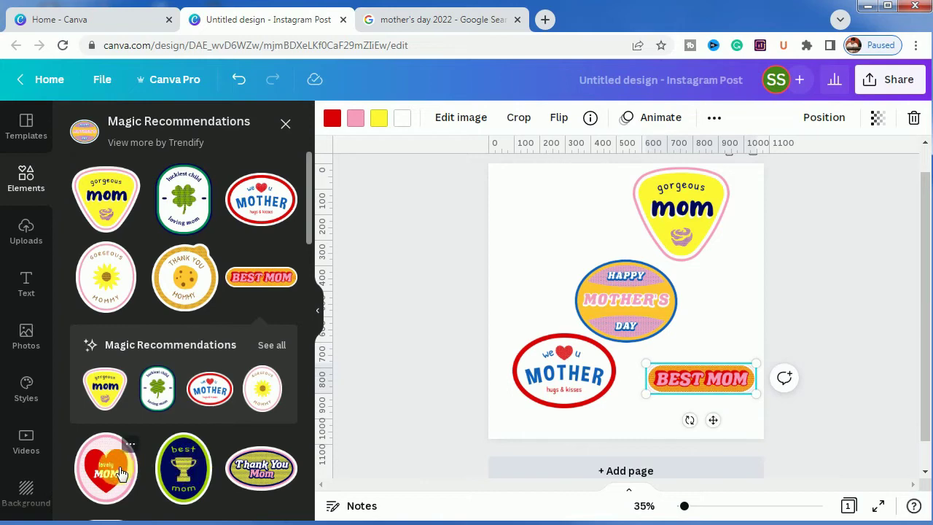
left_click_drag(106, 470, 633, 312)
left_click_drag(561, 250, 527, 209)
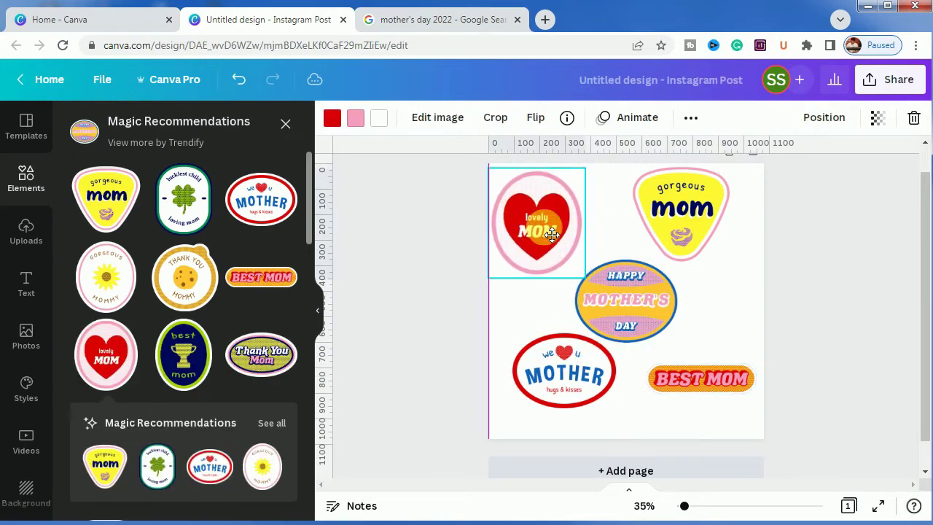
left_click(729, 317)
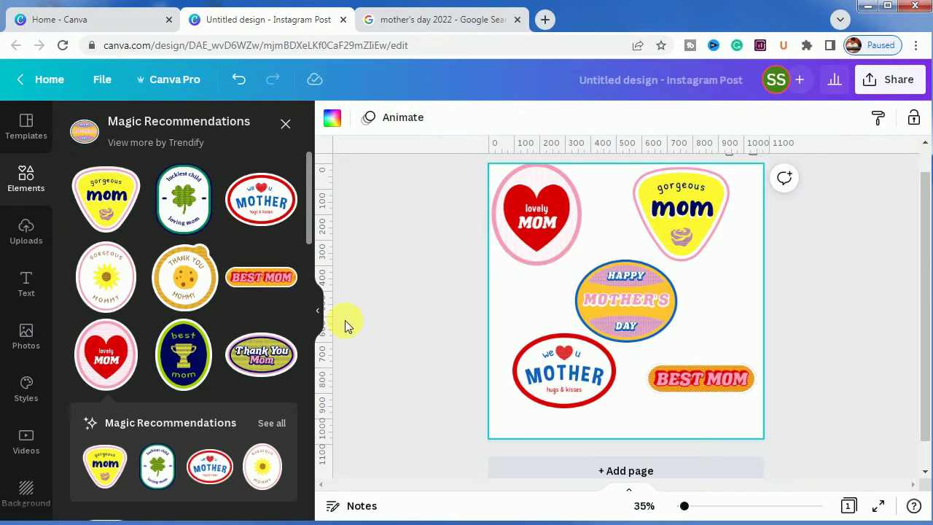
Browse the remaining Magic Recommendations, check the licence details of the brown World's Best Mom tag, and close the recommendations.
scroll(266, 324, "down", 3)
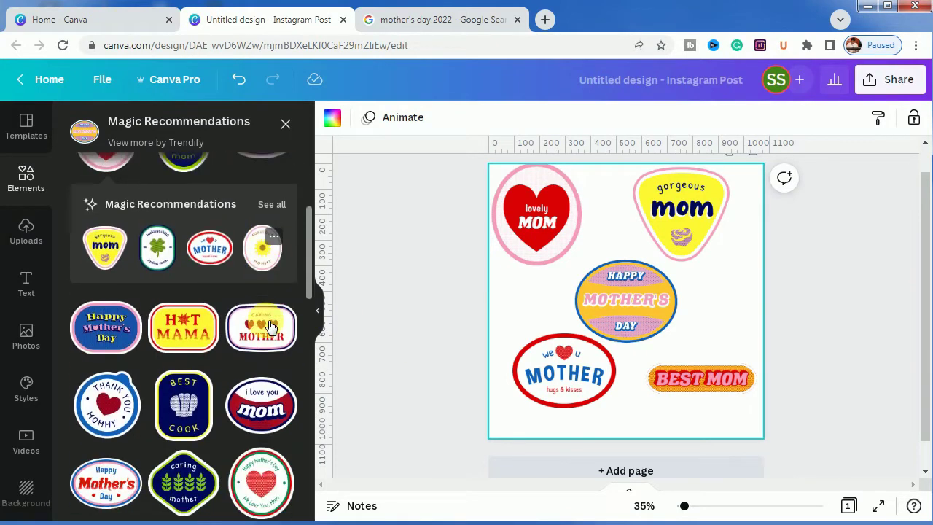
scroll(269, 326, "down", 2)
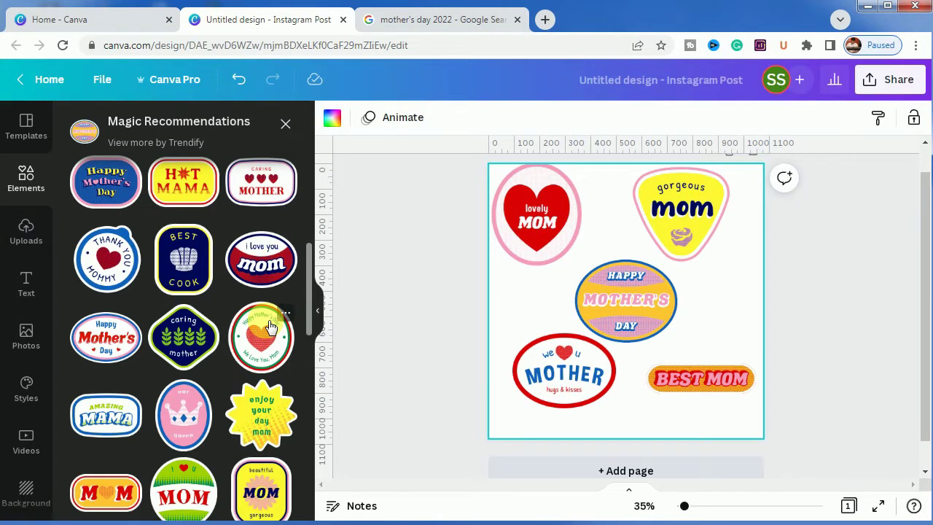
scroll(270, 328, "down", 3)
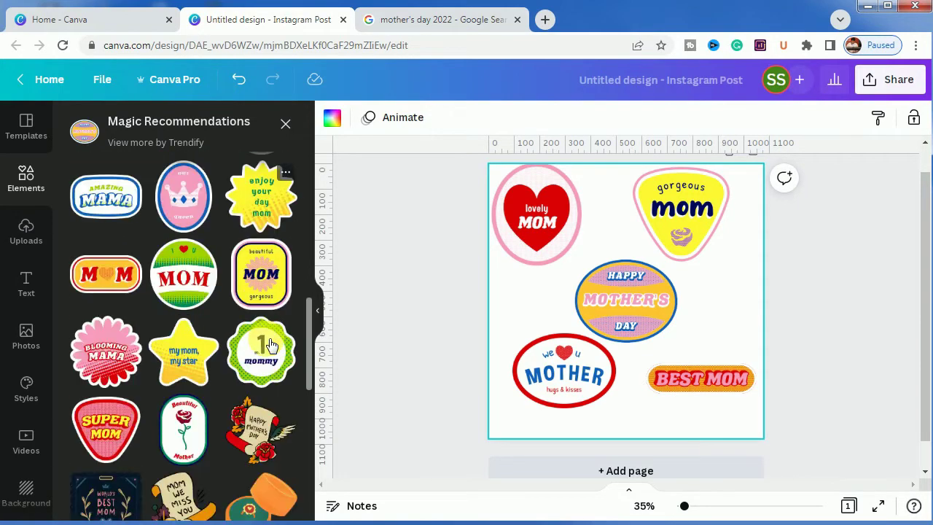
scroll(269, 344, "down", 1)
scroll(270, 344, "down", 3)
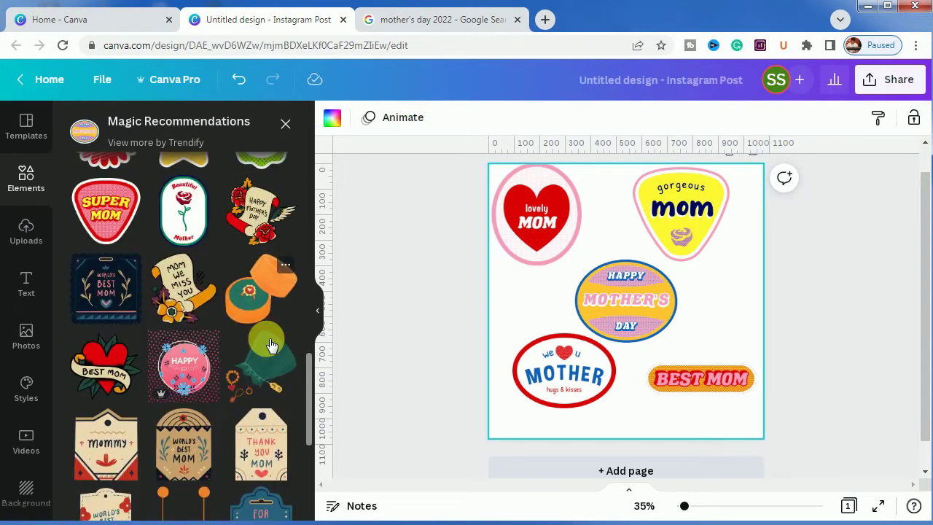
scroll(268, 344, "down", 1)
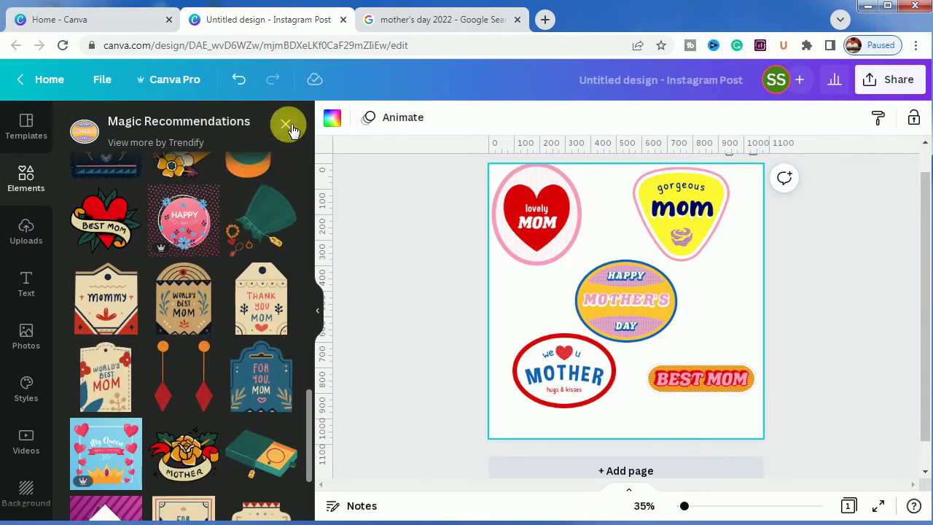
left_click(208, 269)
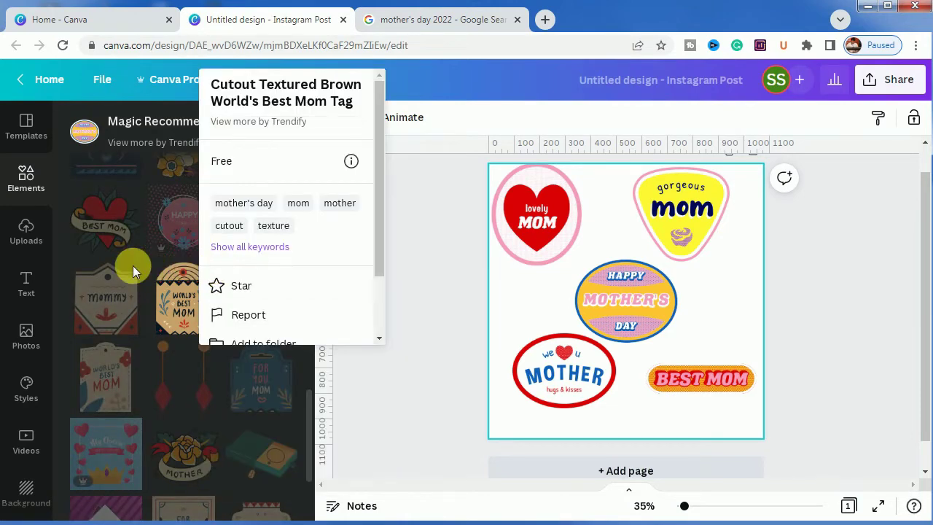
left_click(133, 265)
scroll(152, 323, "down", 3)
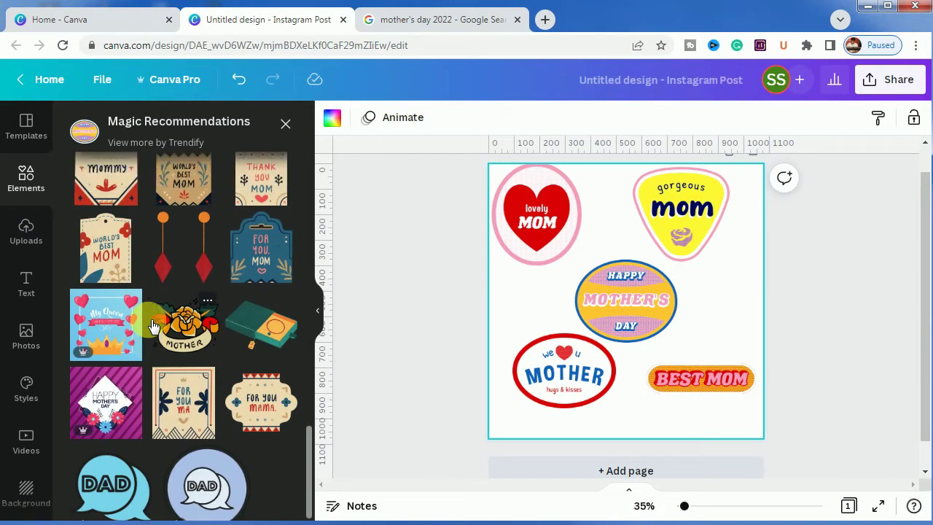
scroll(153, 326, "up", 3)
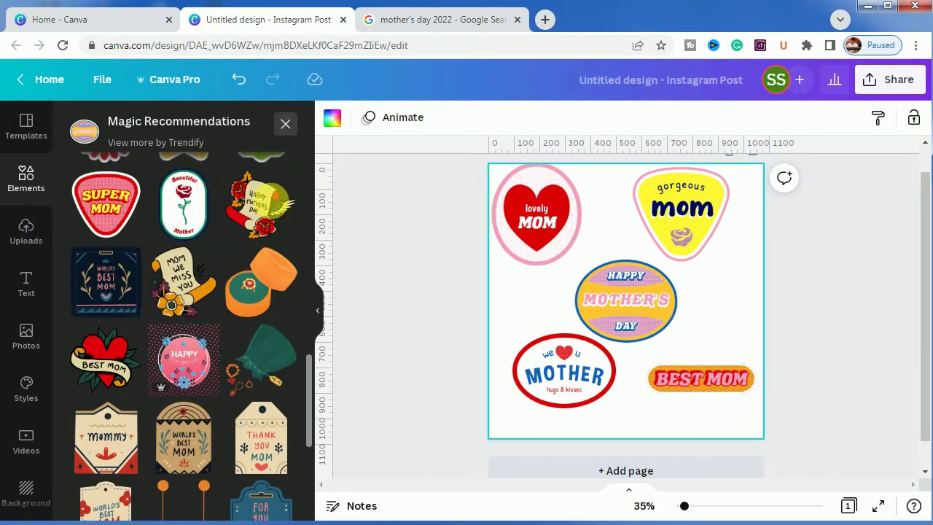
left_click(285, 123)
Look through the rest of the retro sticker search results for more Mother's Day and Father's Day graphics.
scroll(212, 316, "down", 5)
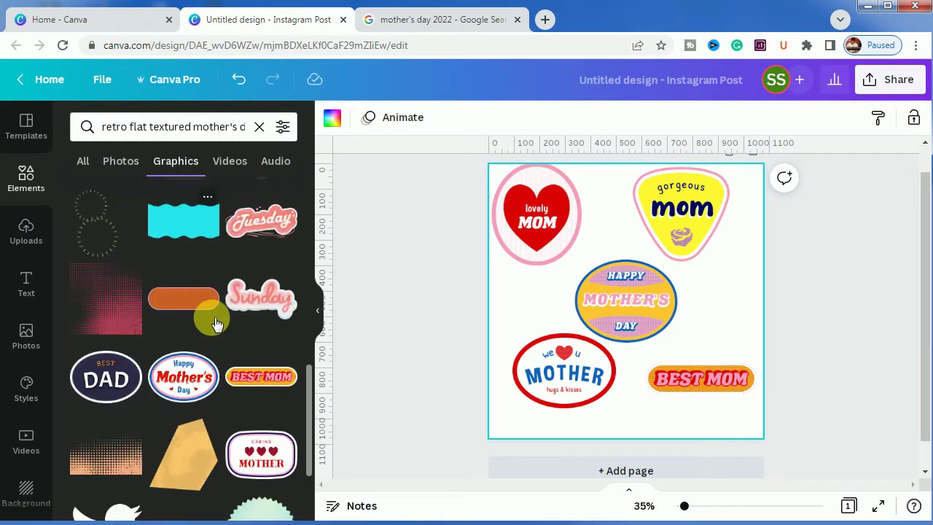
scroll(206, 315, "down", 3)
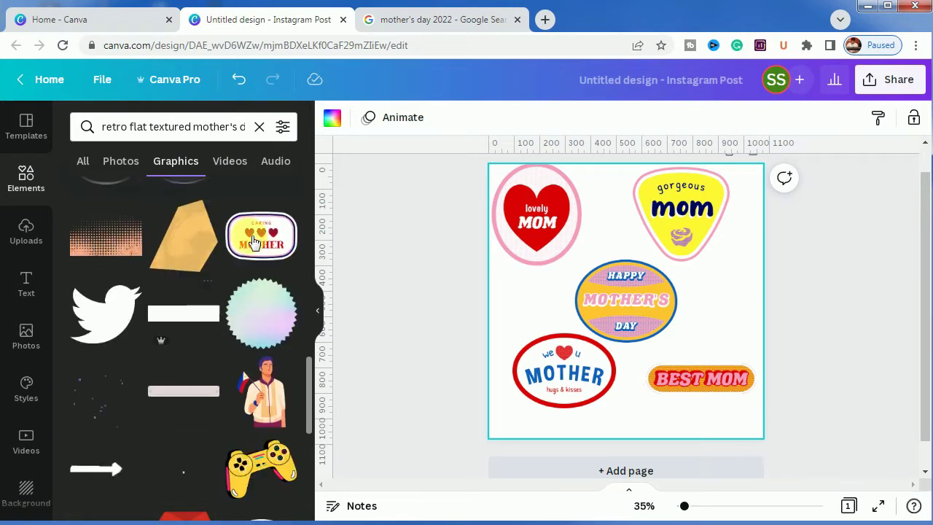
scroll(211, 330, "down", 2)
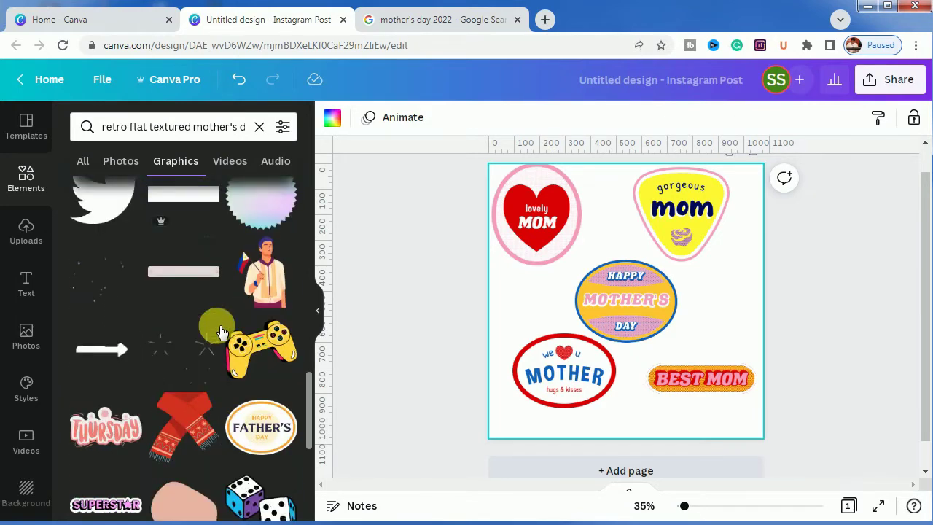
scroll(218, 332, "down", 2)
scroll(138, 342, "down", 2)
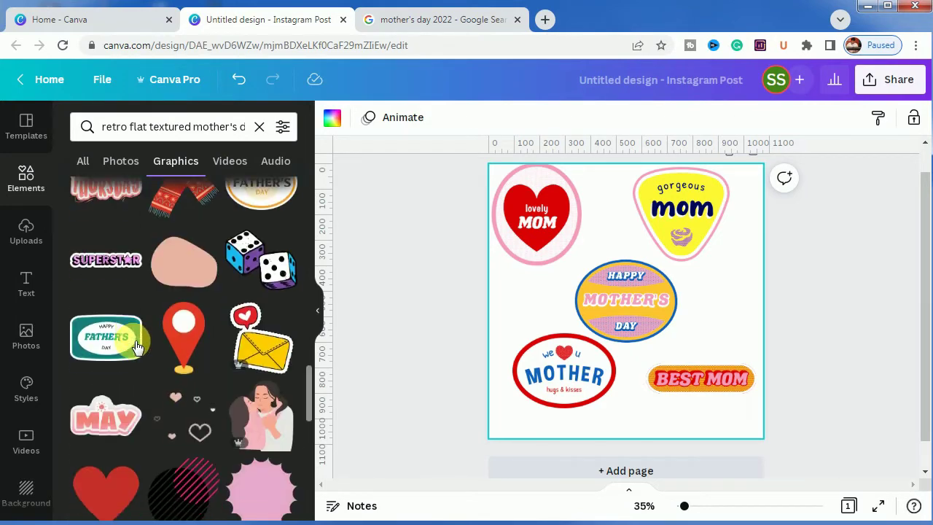
scroll(133, 351, "down", 2)
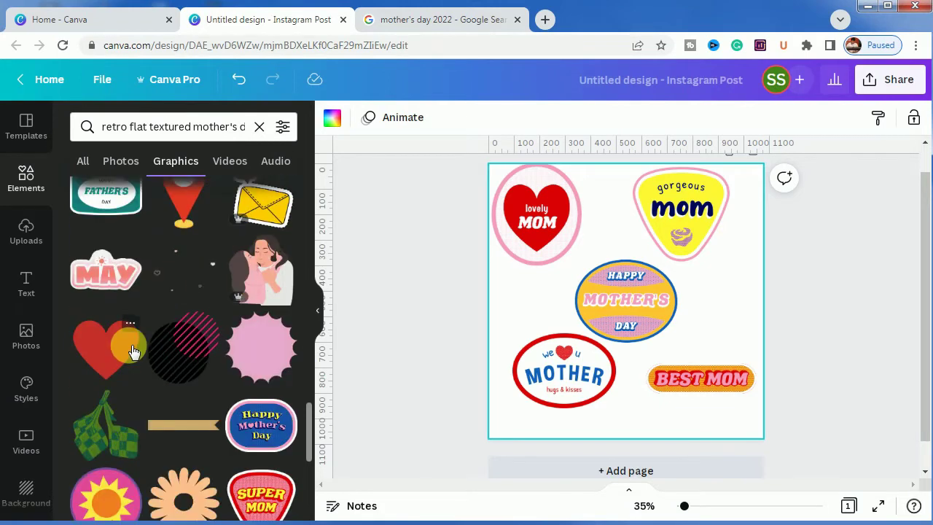
scroll(133, 351, "down", 1)
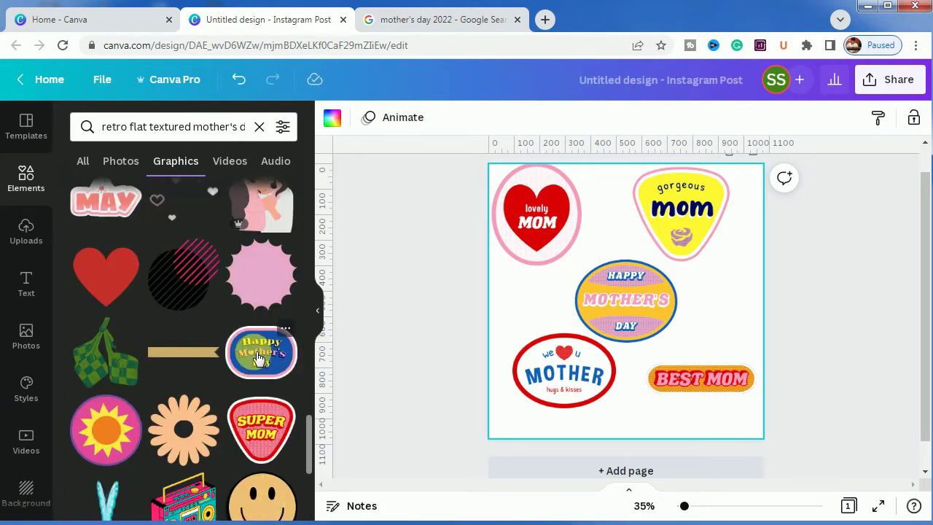
scroll(259, 357, "down", 5)
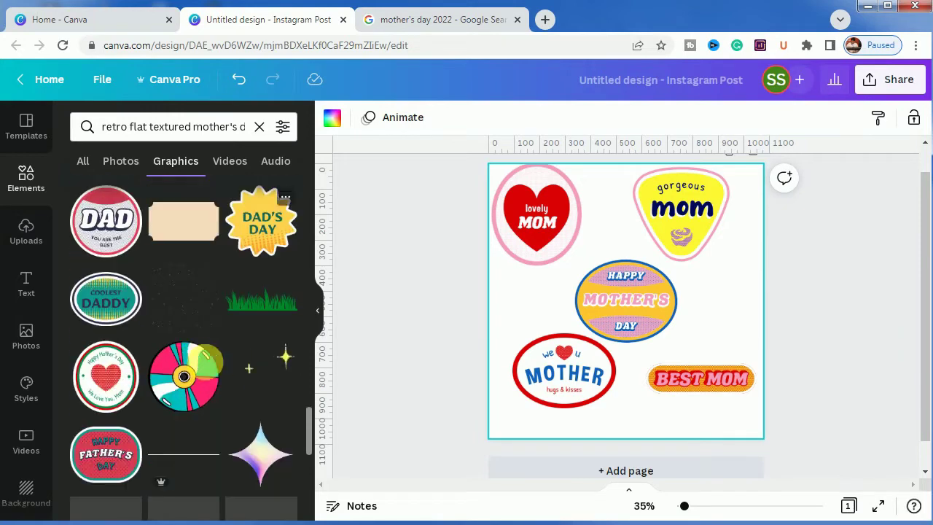
scroll(183, 398, "down", 2)
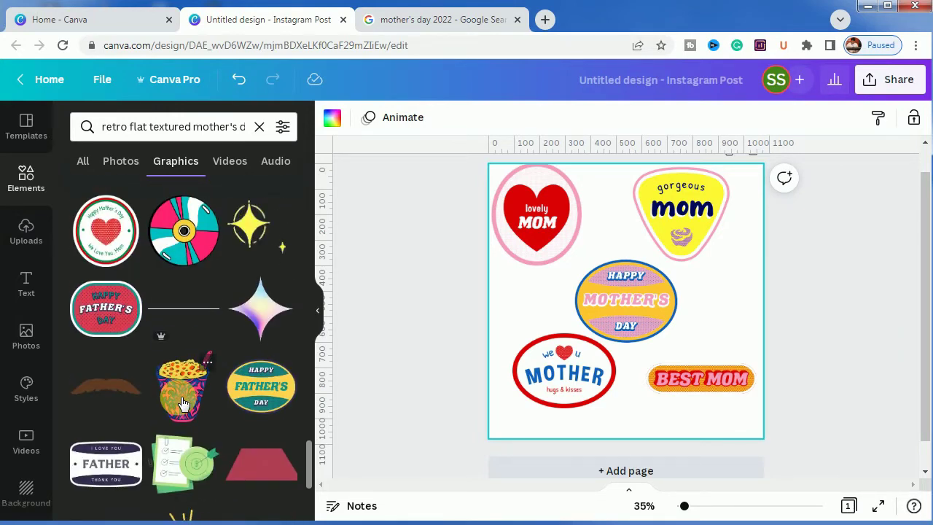
Delete the "we love u MOTHER" sticker from the page.
left_click(559, 388)
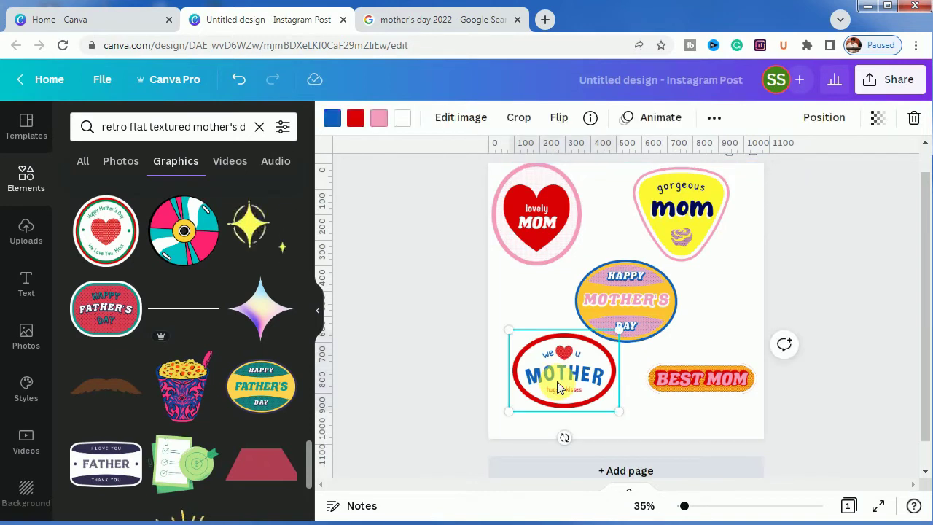
key("Delete")
Recolour the Happy Mother's Day sticker, turning its blue parts red and its pink parts violet.
left_click(603, 310)
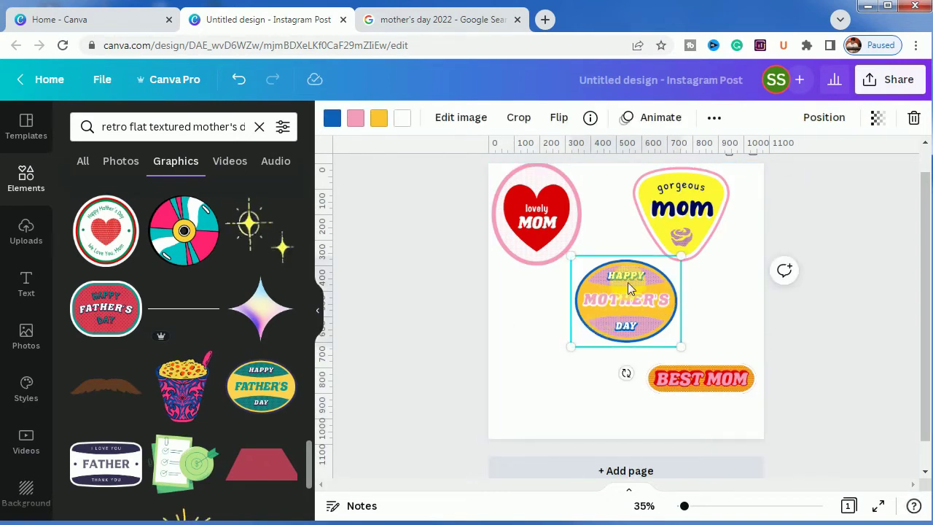
left_click(704, 208)
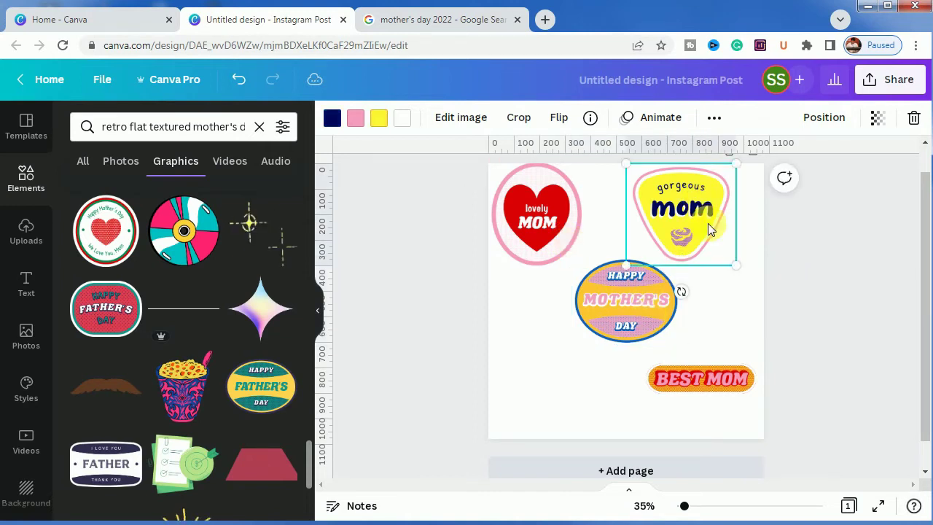
left_click(578, 232, "shift")
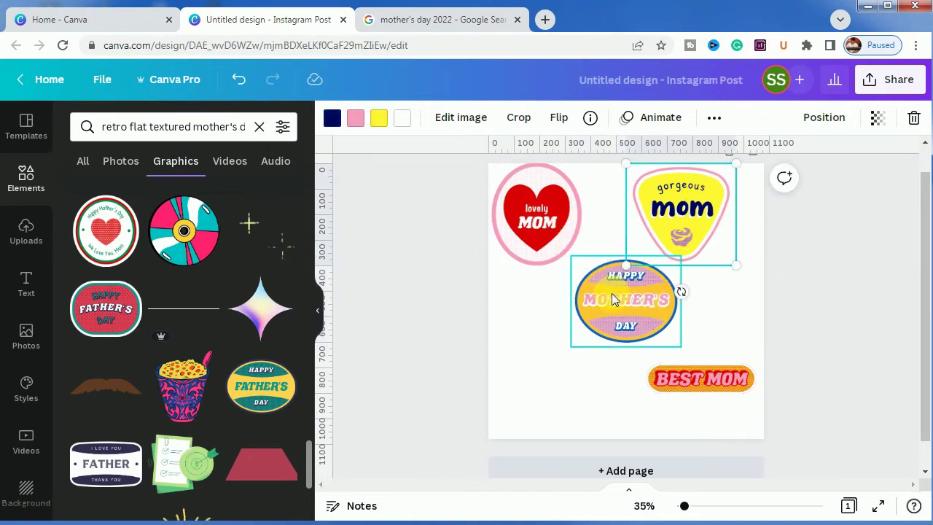
left_click(634, 302)
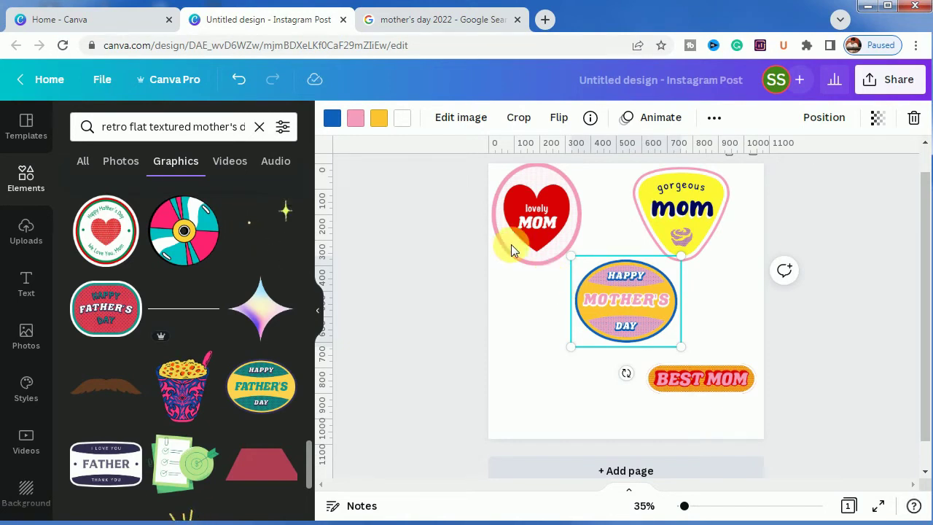
left_click(332, 118)
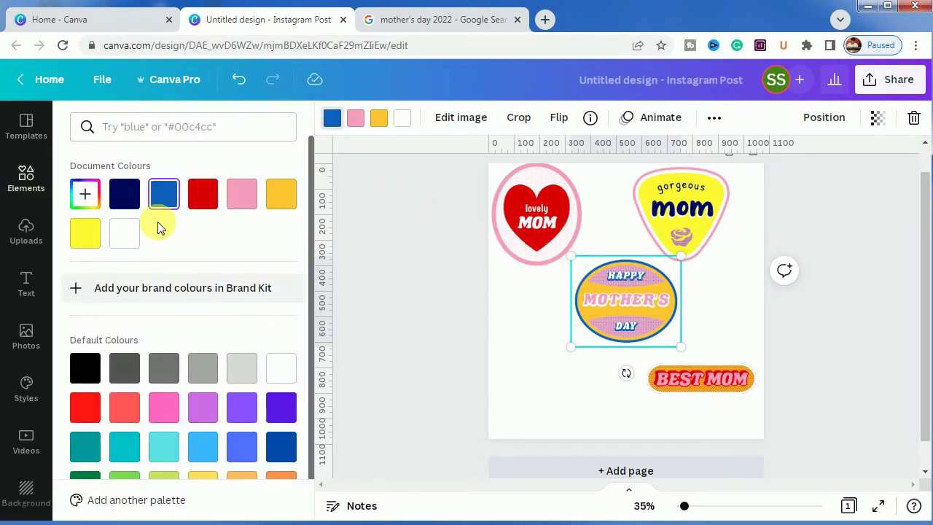
left_click(206, 200)
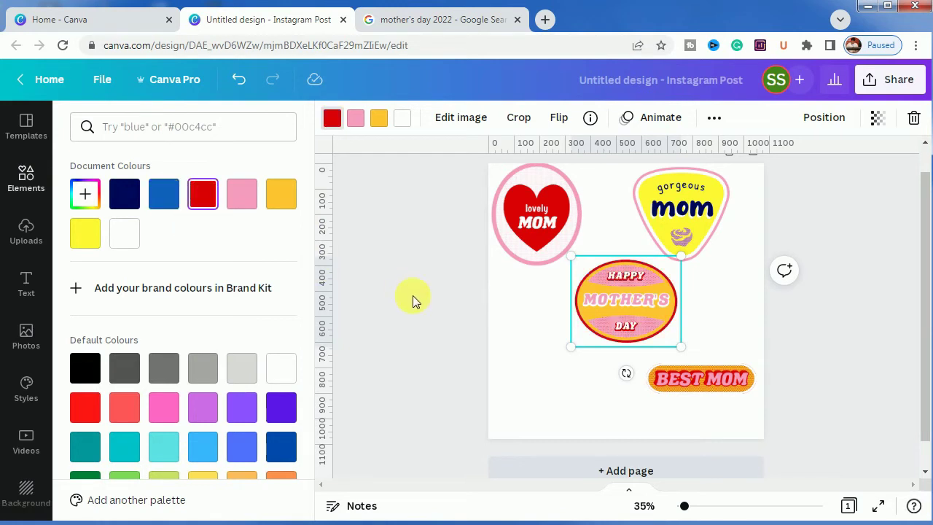
left_click(357, 120)
left_click(285, 408)
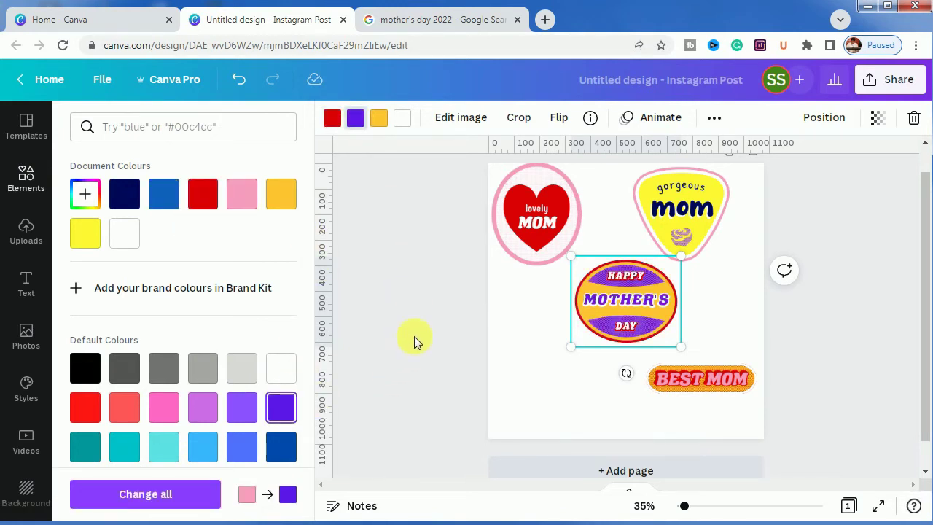
key("Escape")
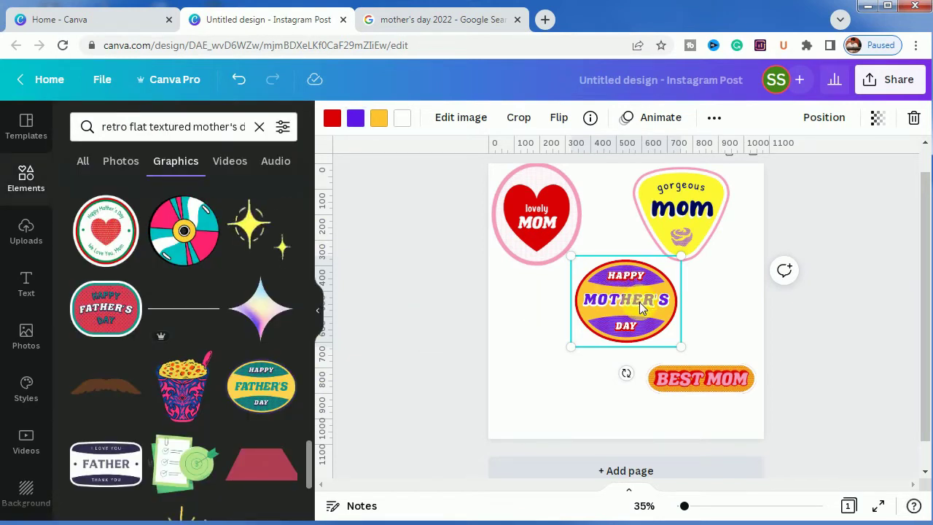
Clear the page by deleting the Happy Mother's Day, "gorgeous mom", "BEST MOM" and "lovely MOM" stickers.
key("Delete")
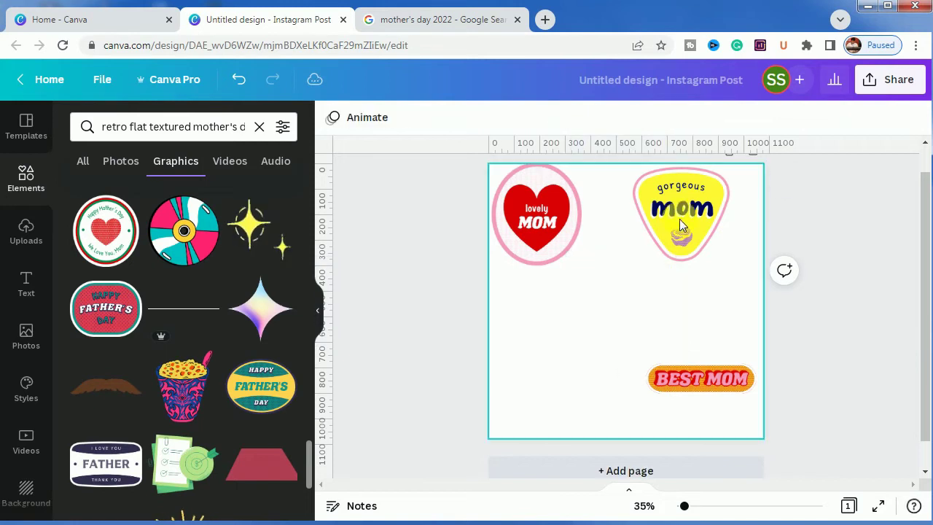
left_click(680, 214)
key("Delete")
left_click(696, 378)
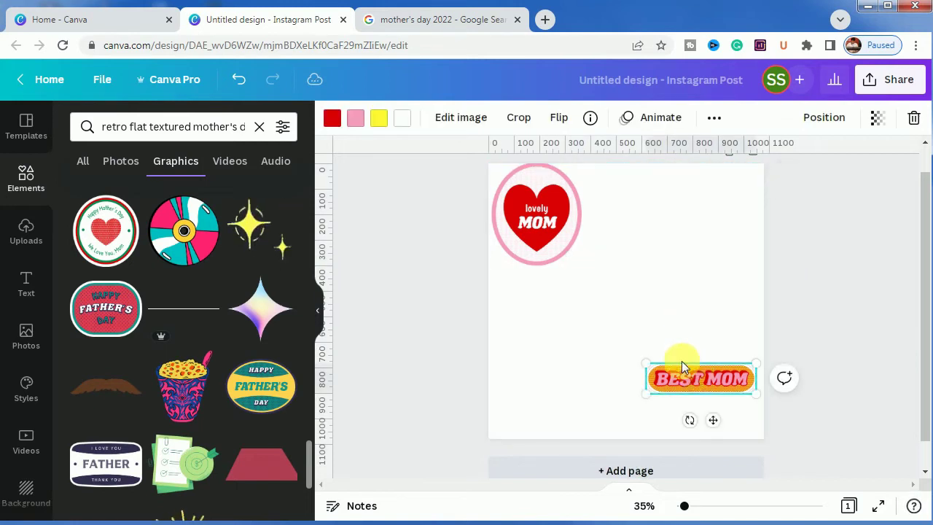
key("Delete")
left_click(549, 235)
key("Delete")
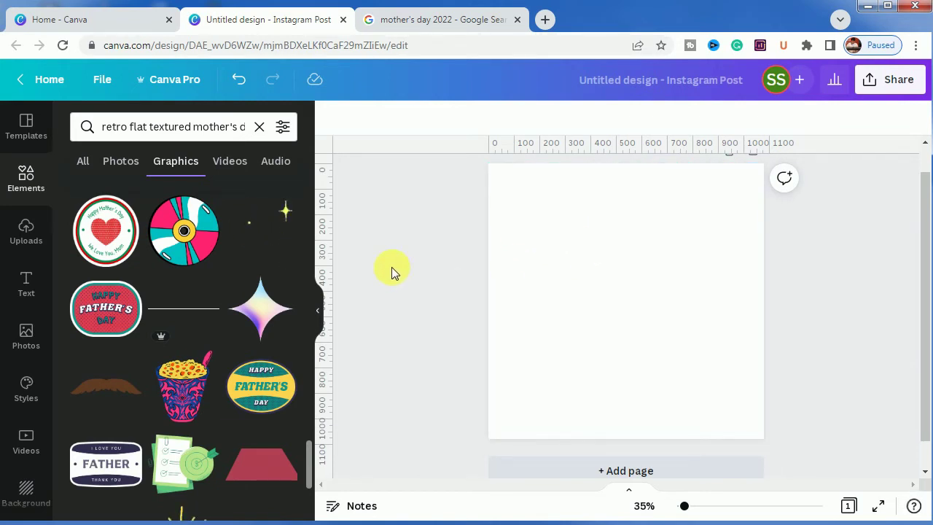
Switch to Notepad and copy the phrase "organic textured elderly mothers with children".
mouse_move(223, 519)
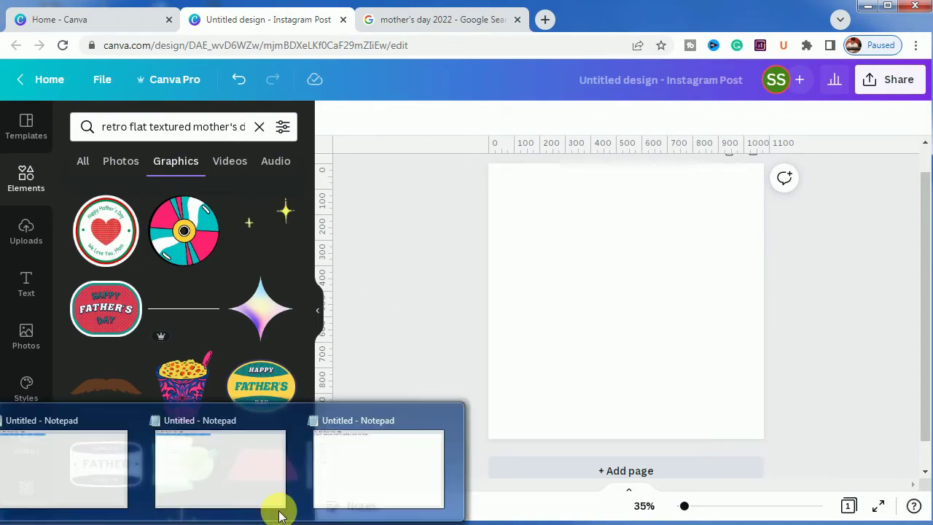
left_click(277, 506)
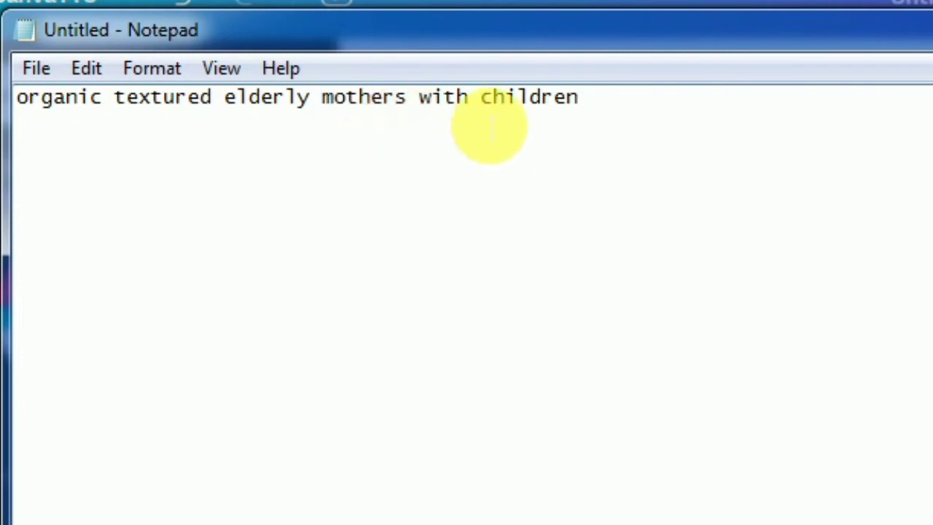
left_click(276, 120)
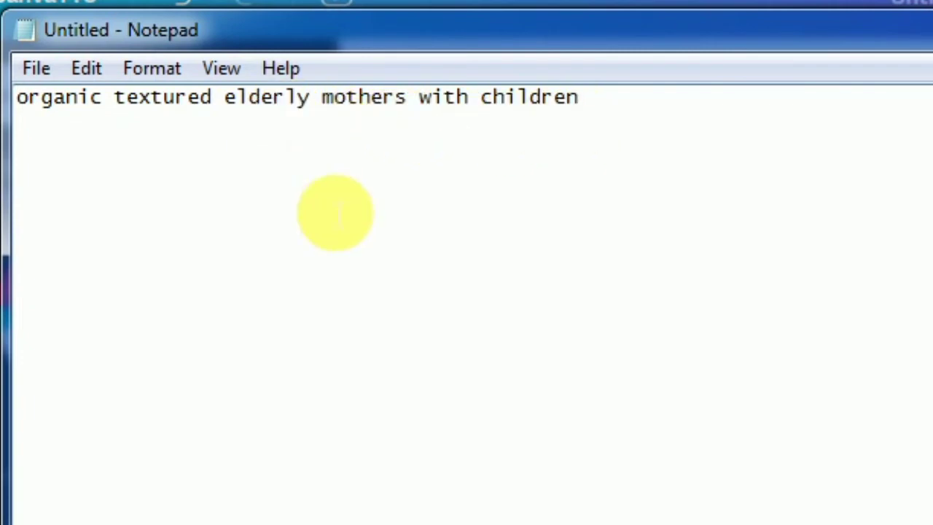
key("ctrl+a")
key("ctrl+c")
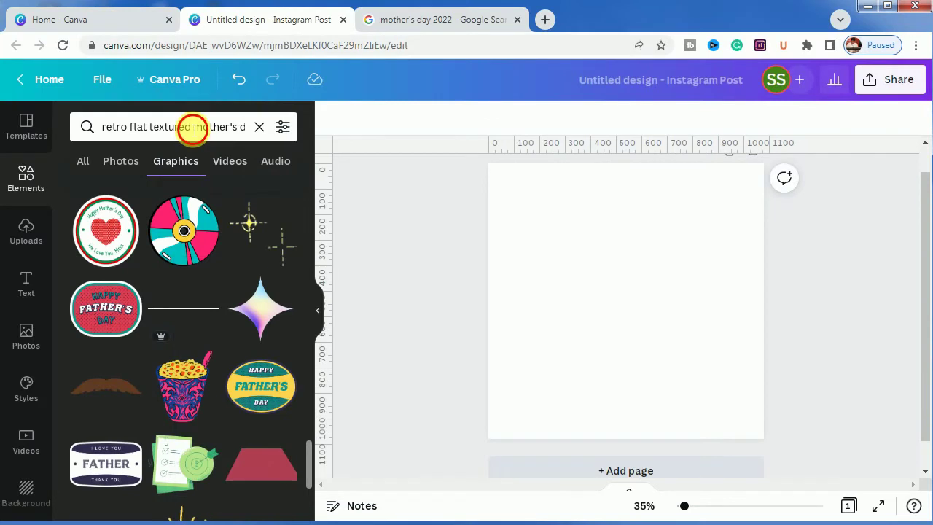
Return to Canva and search the graphics for "organic textured elderly mothers with children", replacing the previous search phrase.
left_click(197, 127)
key("ctrl+a")
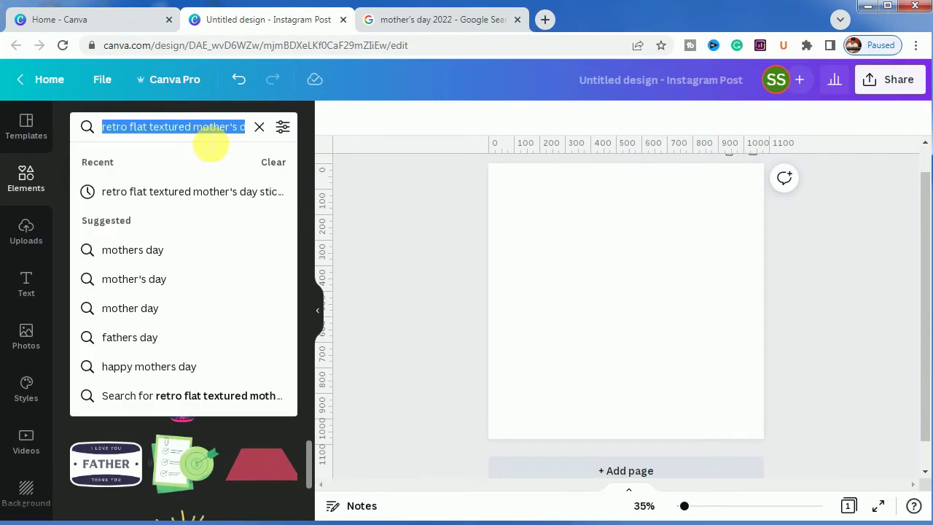
key("ctrl+v")
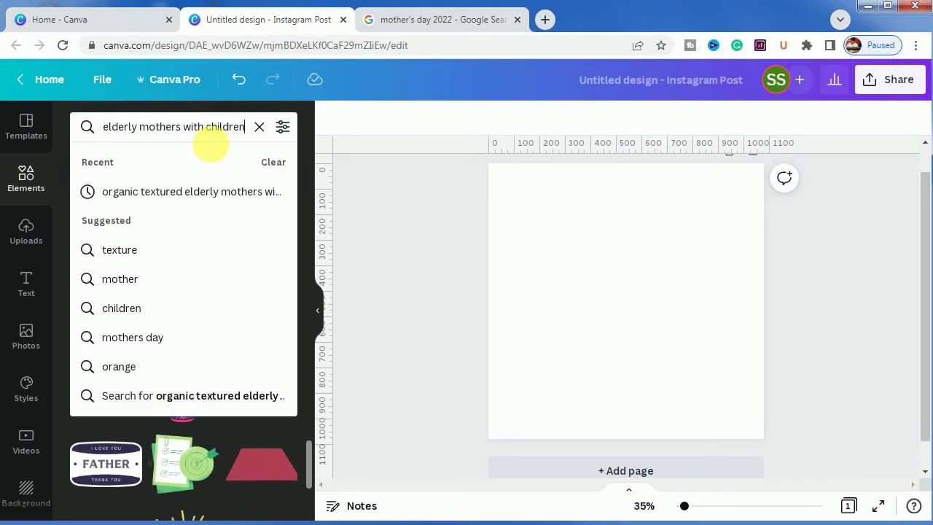
key("Return")
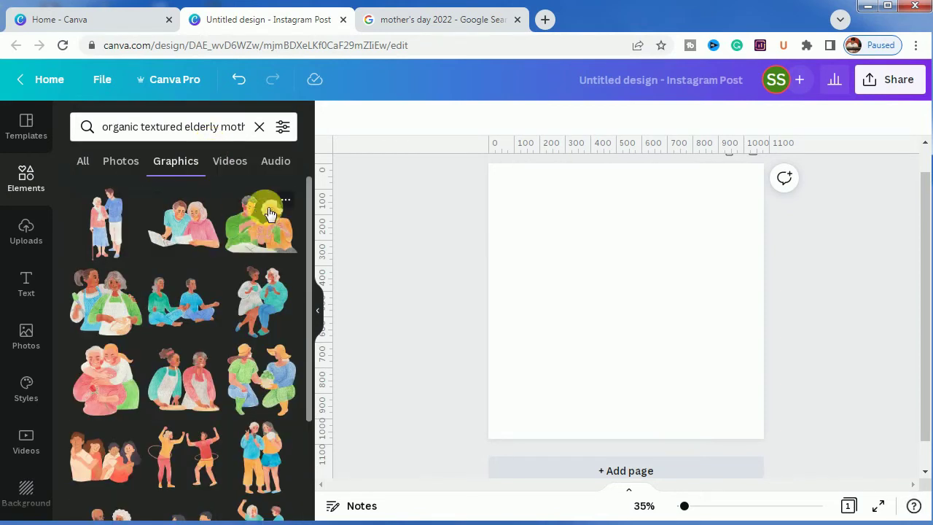
Look through the elderly mothers search results for illustrations of mothers, elderly people and families.
scroll(164, 314, "down", 3)
scroll(162, 314, "down", 2)
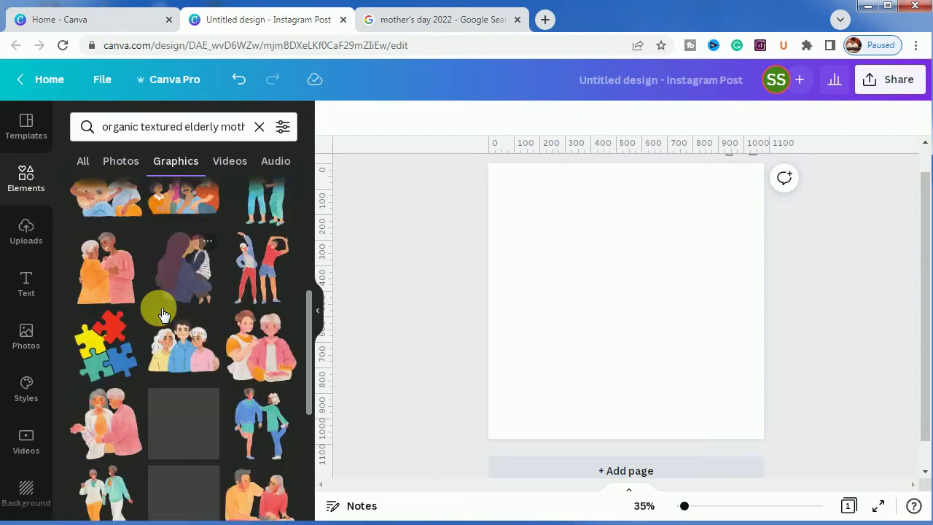
scroll(161, 312, "down", 5)
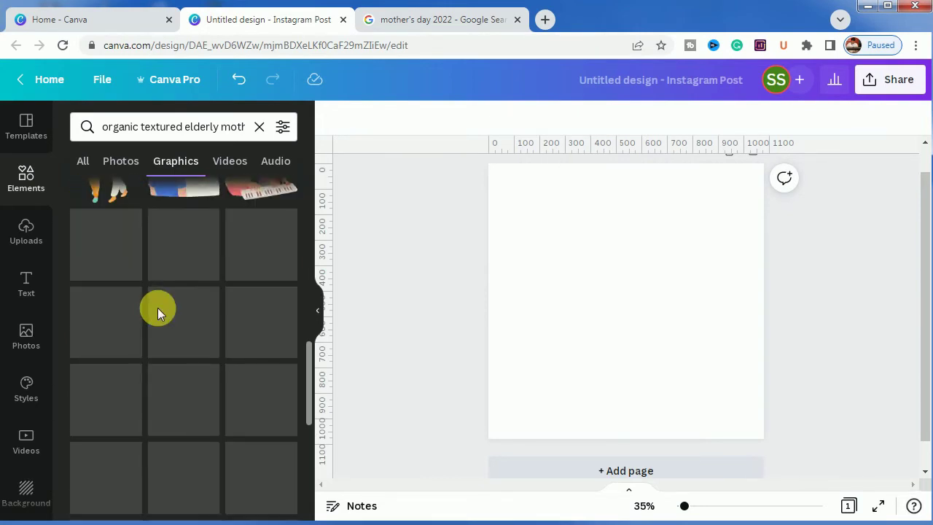
scroll(158, 308, "down", 3)
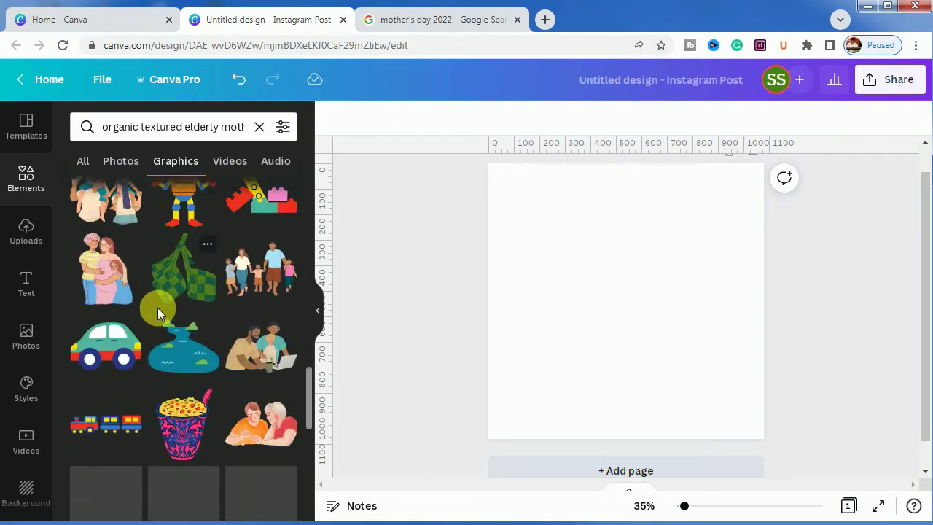
scroll(158, 307, "down", 3)
scroll(157, 308, "down", 2)
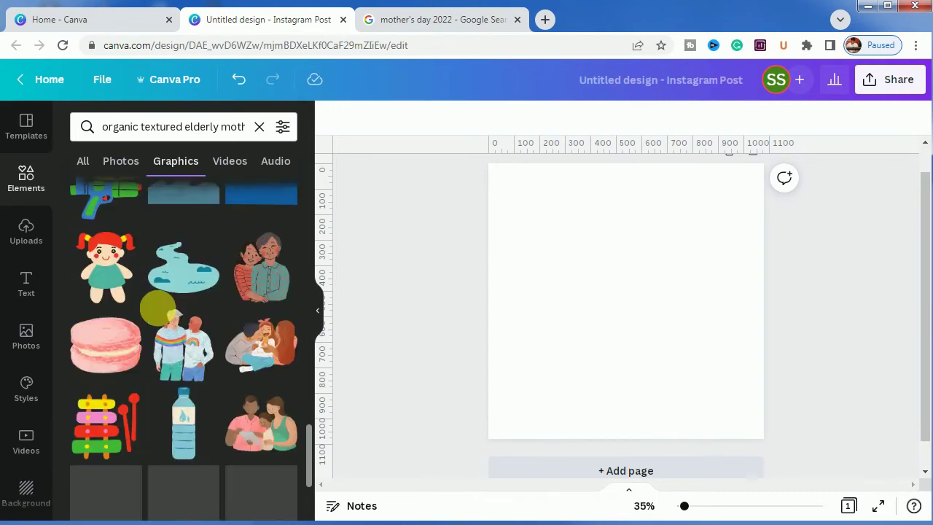
scroll(158, 307, "down", 5)
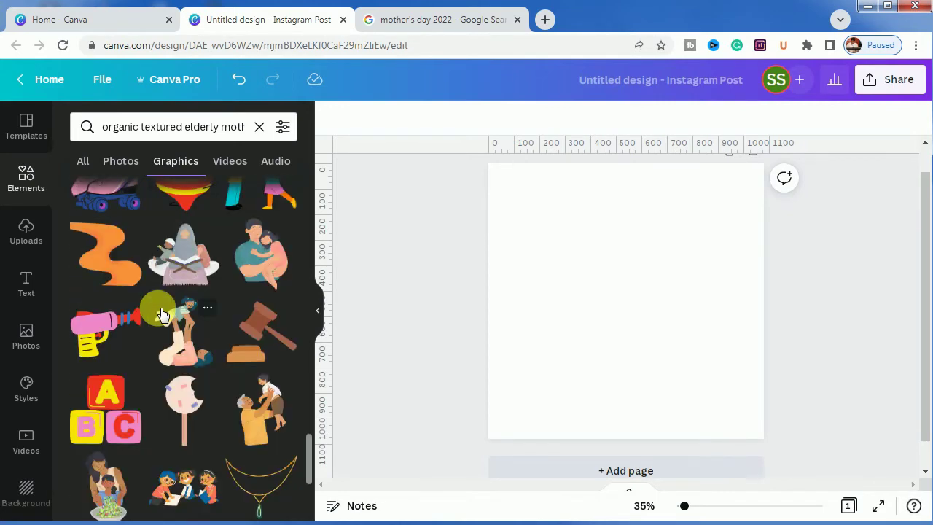
scroll(162, 314, "down", 10)
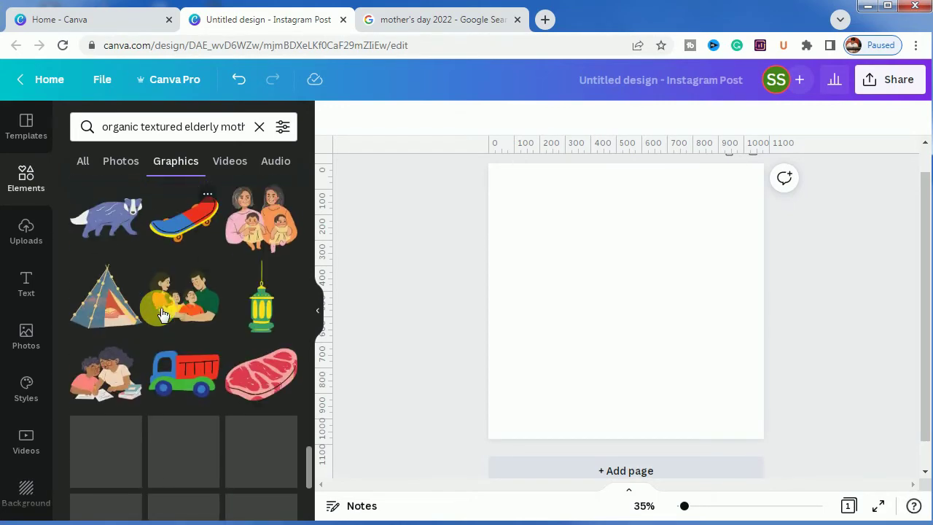
scroll(162, 314, "down", 3)
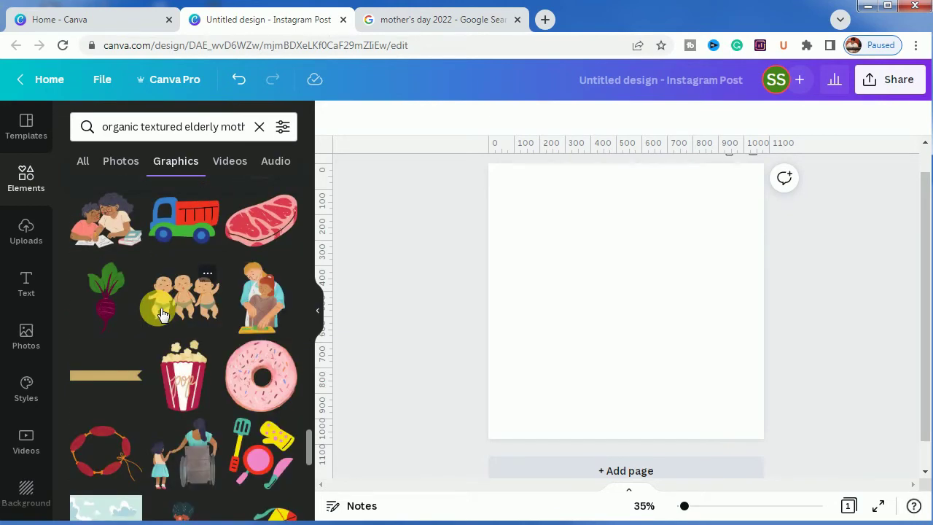
scroll(162, 313, "down", 5)
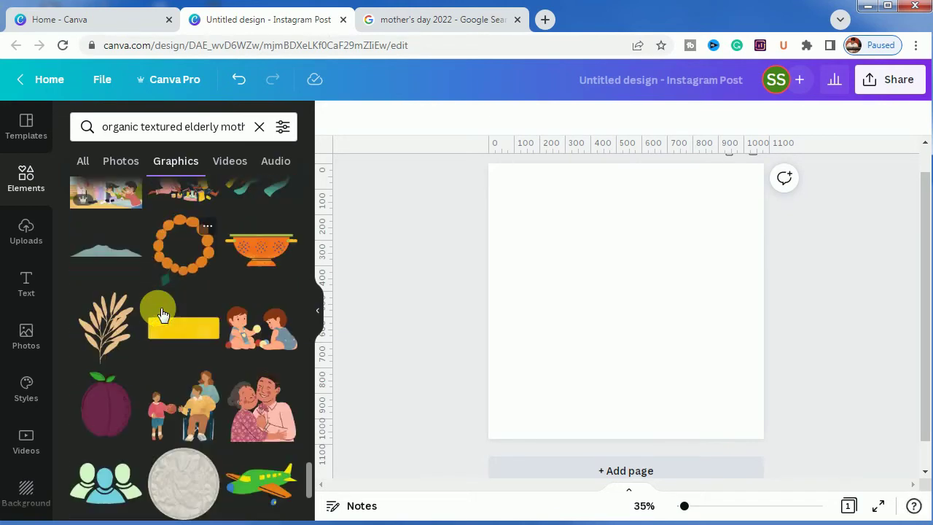
scroll(162, 313, "down", 5)
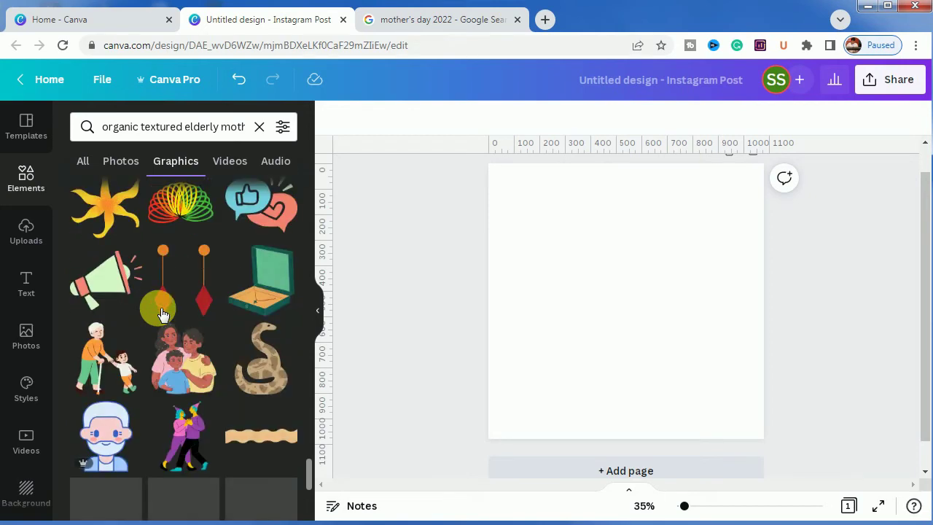
scroll(162, 314, "down", 4)
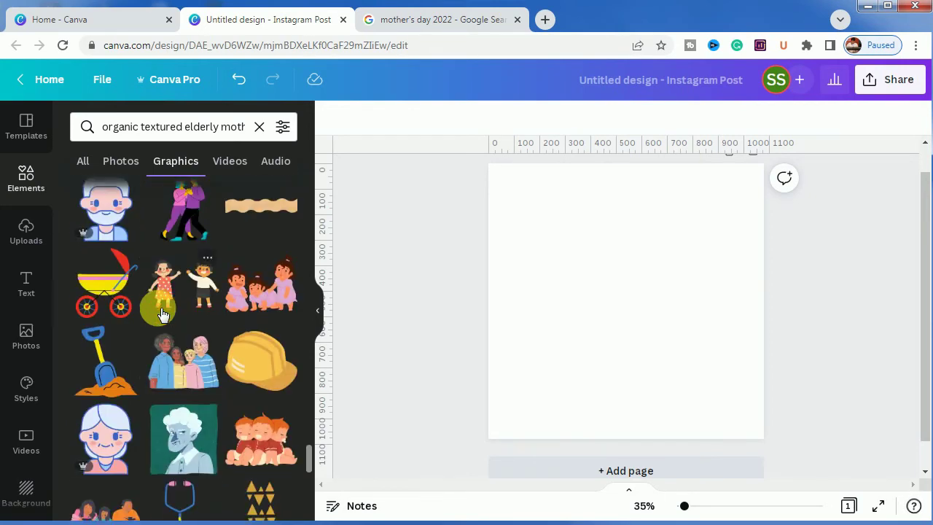
scroll(161, 314, "down", 5)
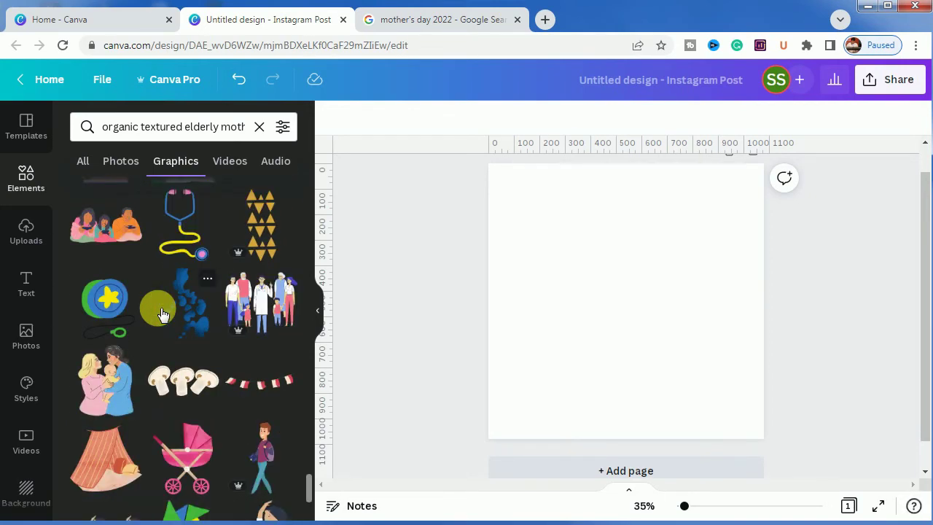
scroll(161, 314, "down", 3)
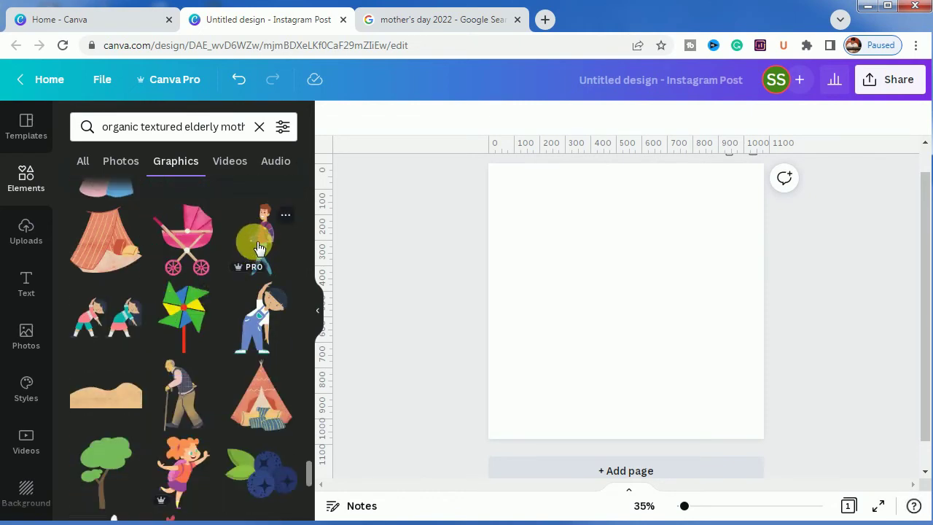
scroll(183, 342, "down", 1)
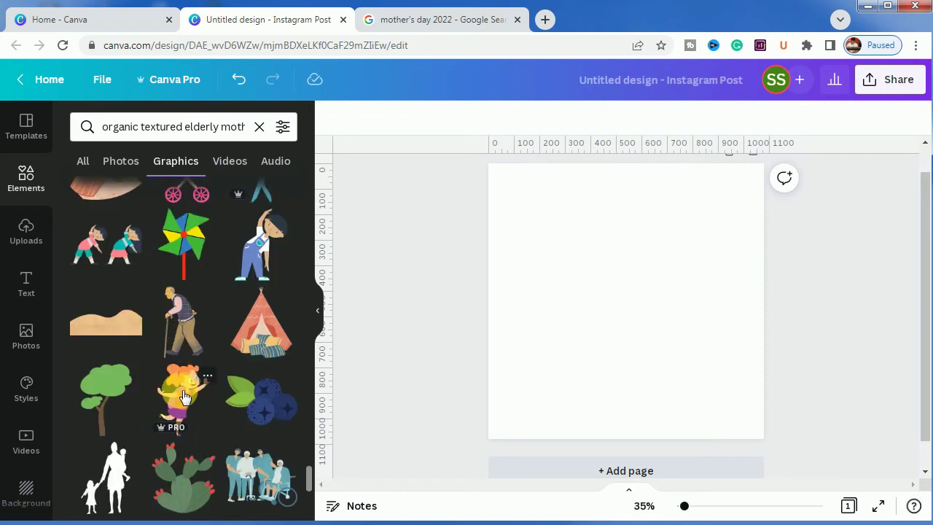
scroll(178, 401, "down", 3)
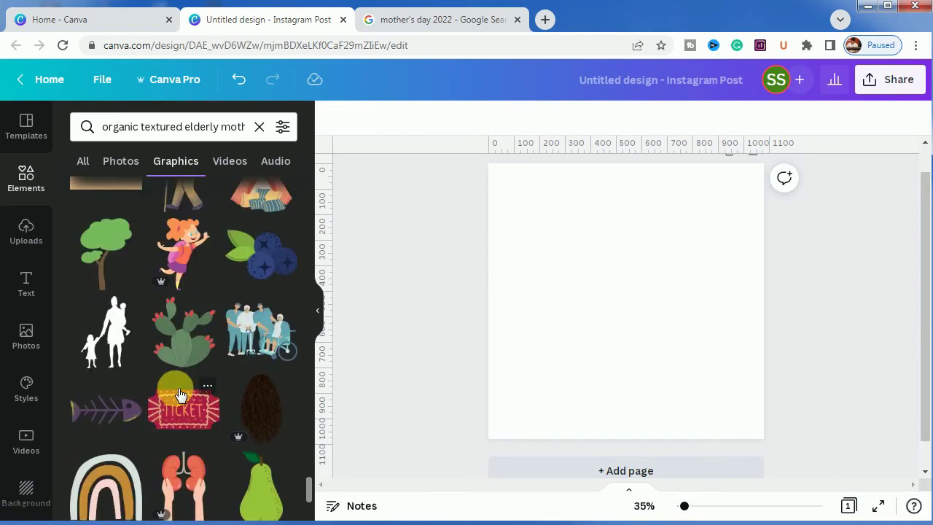
scroll(180, 395, "up", 2)
scroll(178, 393, "up", 5)
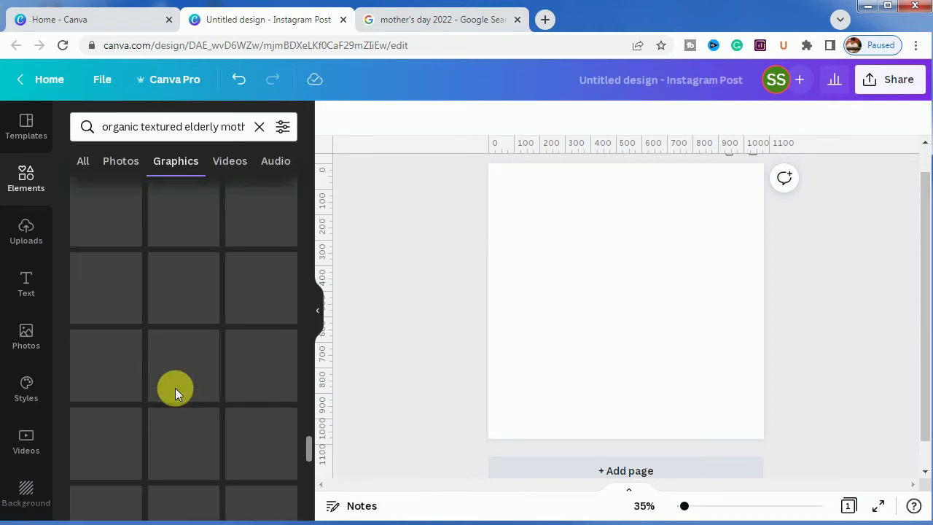
scroll(175, 388, "up", 6)
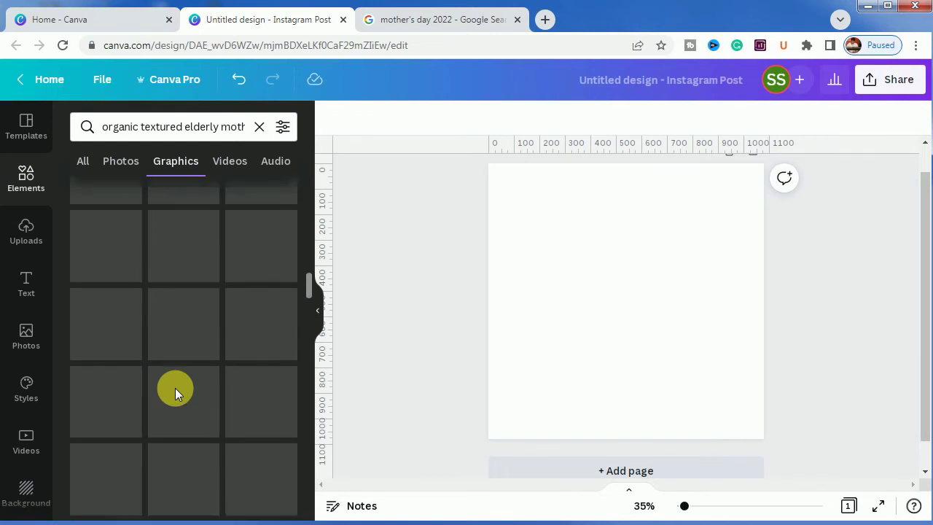
Add the illustration of two women cooking in blue and white aprons to the page and look through its image editing options.
scroll(175, 388, "up", 2)
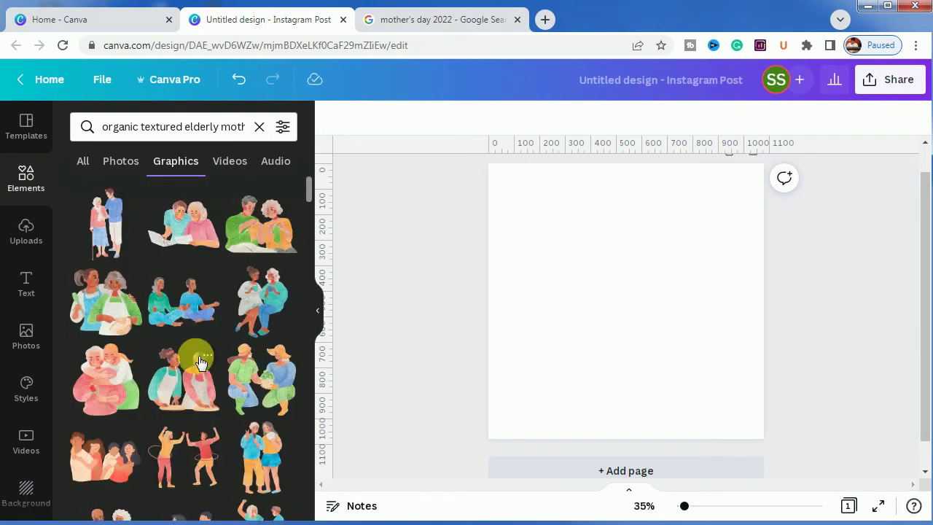
left_click(105, 299)
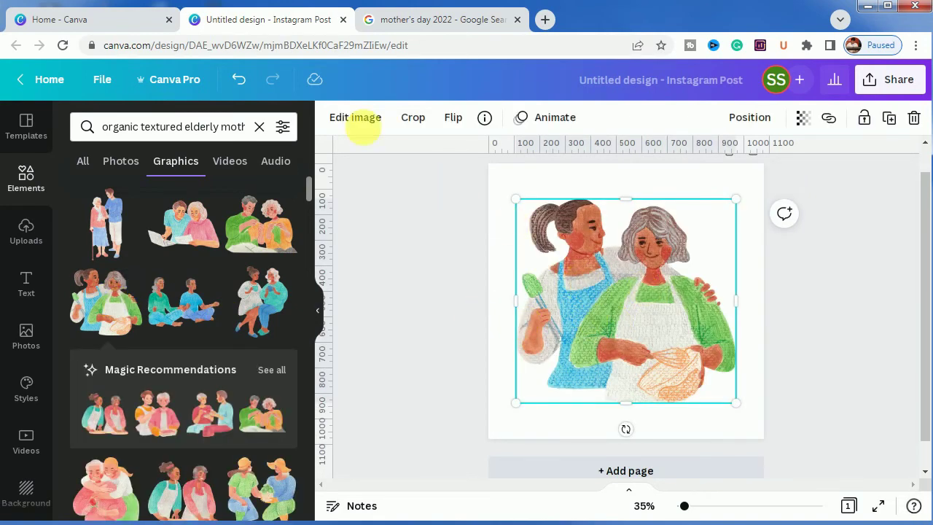
left_click(357, 117)
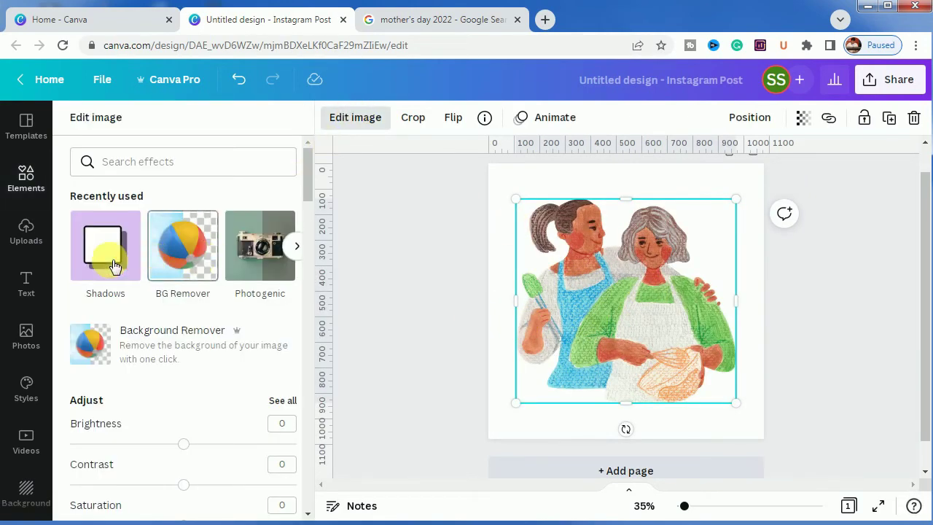
scroll(229, 319, "down", 10)
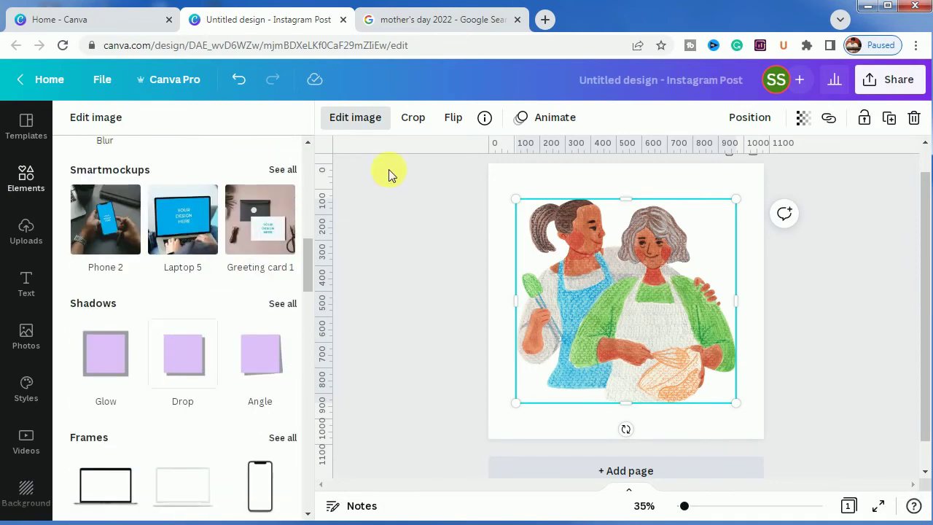
Close the image editing options and delete the illustration of the two women cooking from the page.
left_click(373, 118)
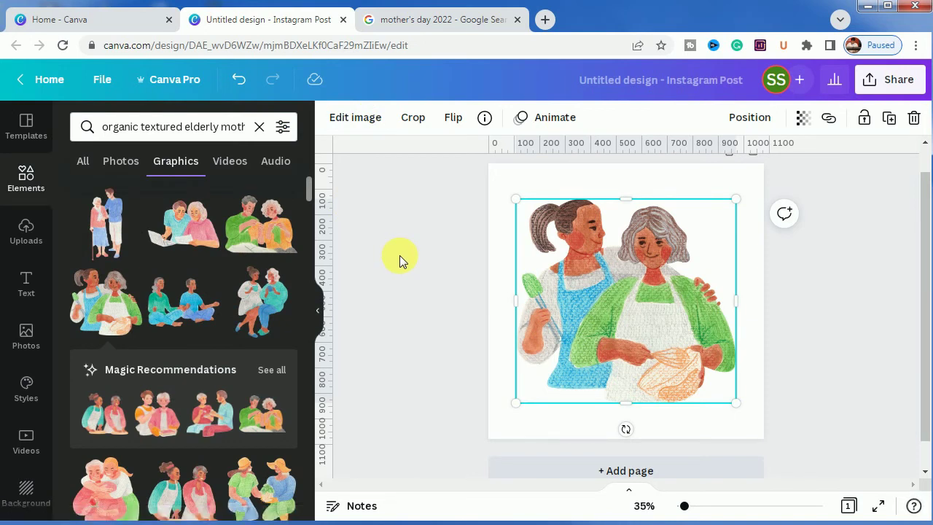
key("Delete")
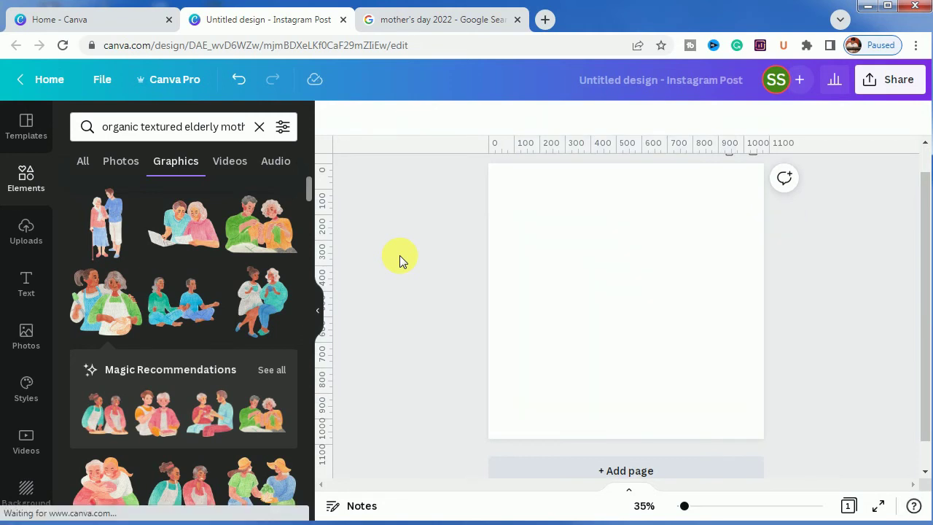